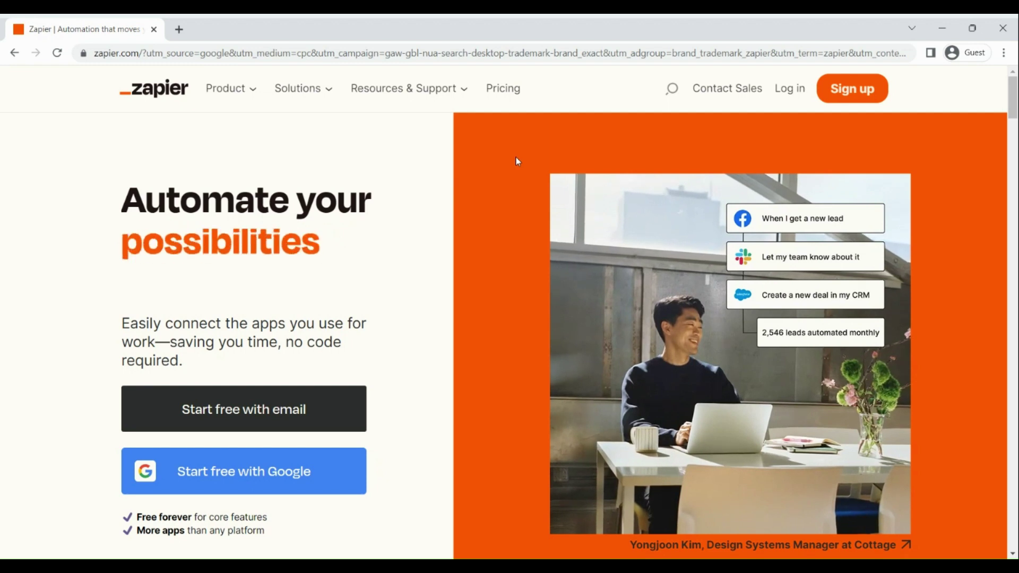
Step: Look over the homepage's automation overview and the site's Solutions and Product offerings
scroll(516, 158, "down", 3)
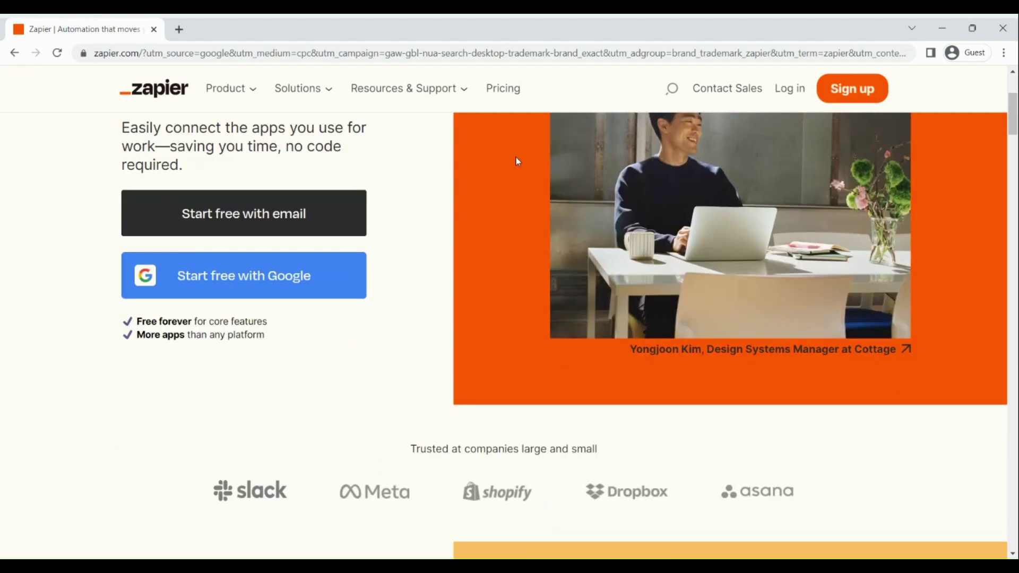
scroll(517, 161, "down", 8)
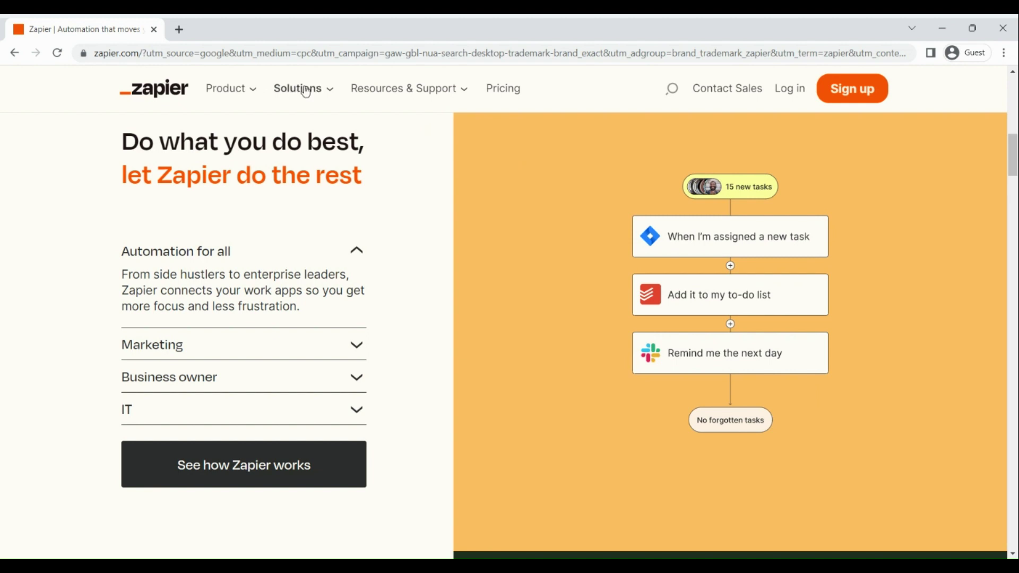
left_click(324, 93)
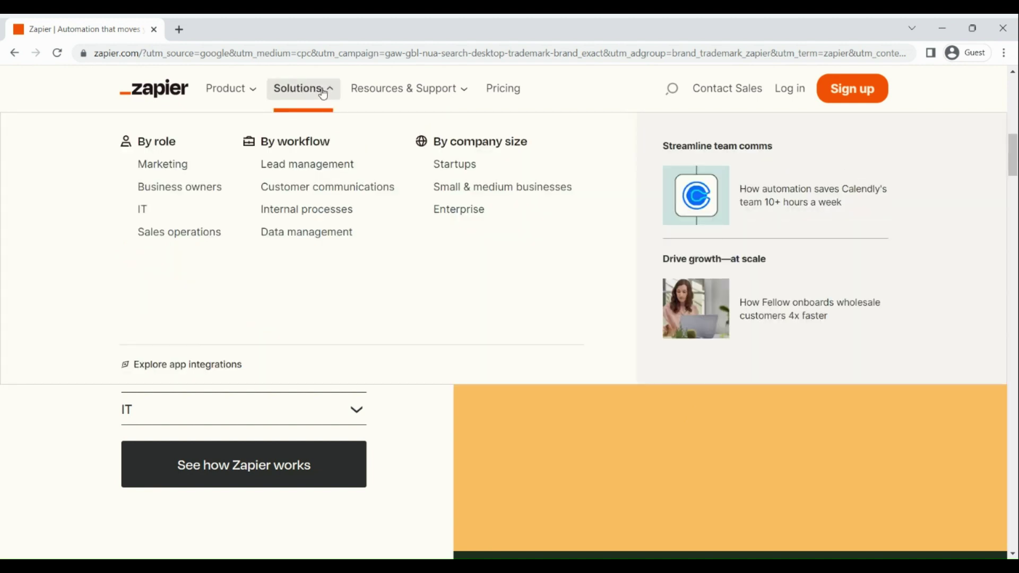
left_click(232, 87)
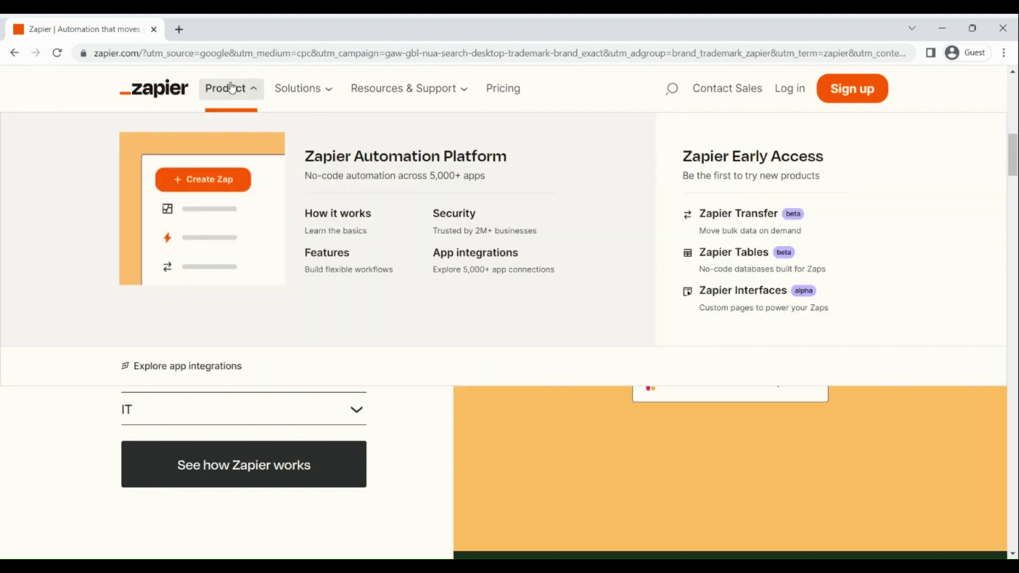
Step: Open the Pricing page and examine the yearly plans, looking closely at the Free and Starter prices and task limits
left_click(511, 94)
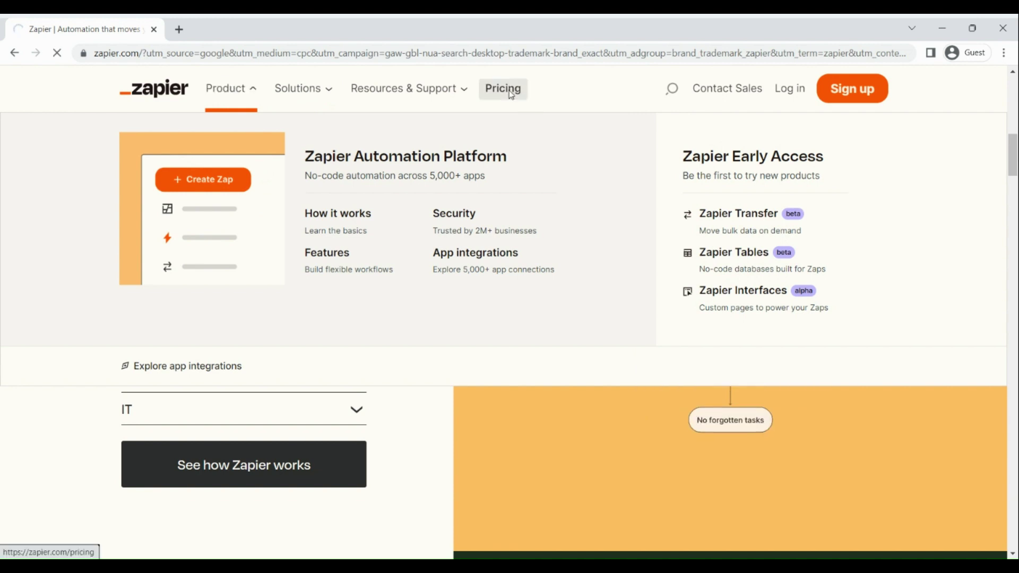
scroll(510, 96, "down", 1)
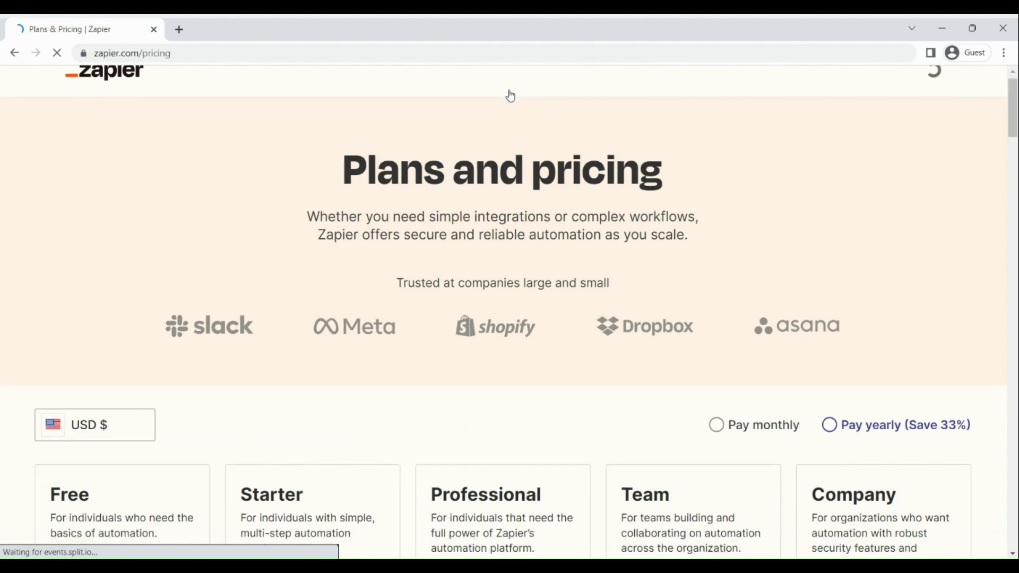
scroll(511, 96, "down", 6)
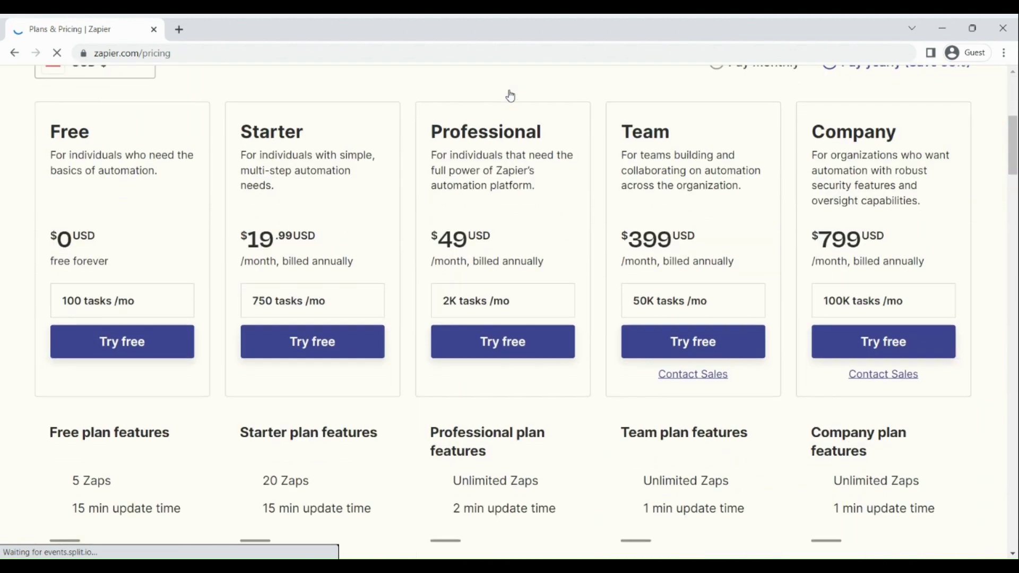
scroll(510, 93, "up", 1)
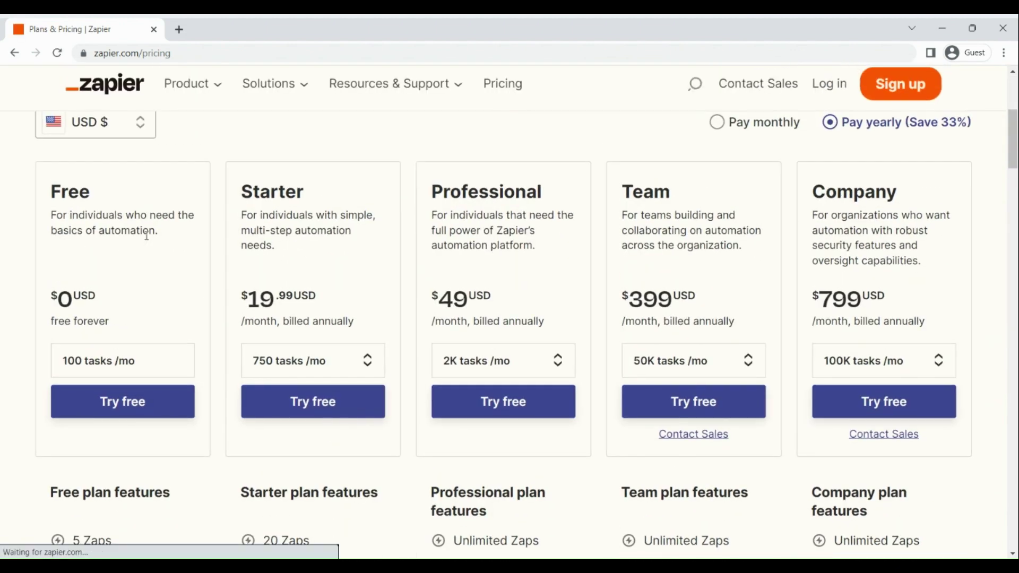
scroll(22, 264, "up", 5)
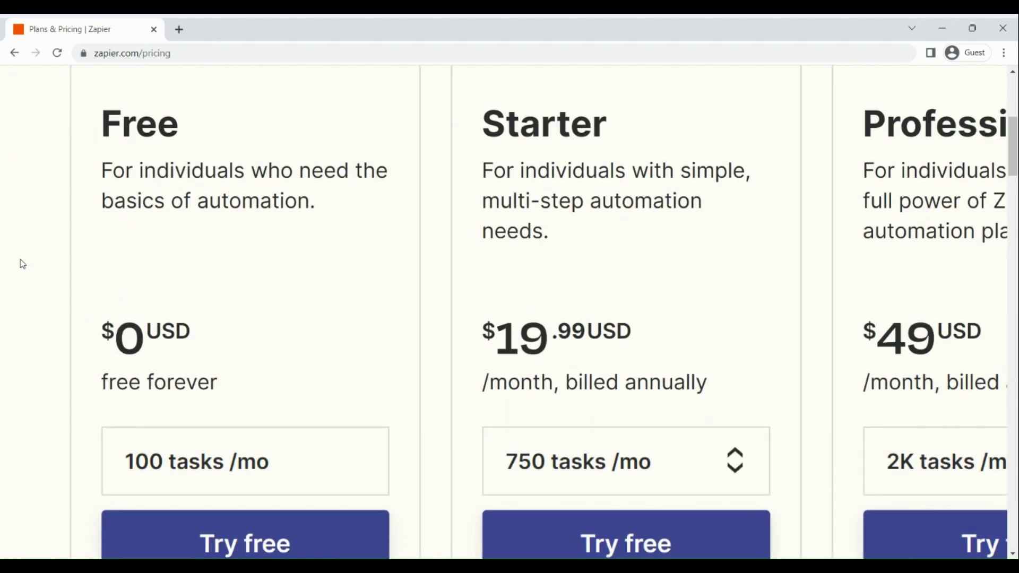
scroll(22, 264, "down", 3)
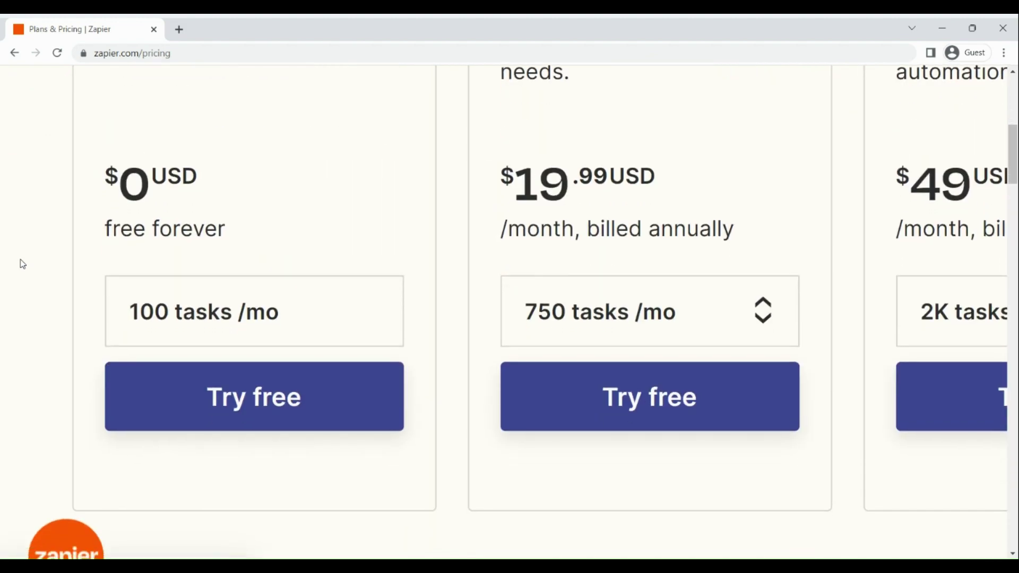
scroll(23, 264, "down", 7)
scroll(23, 264, "up", 3)
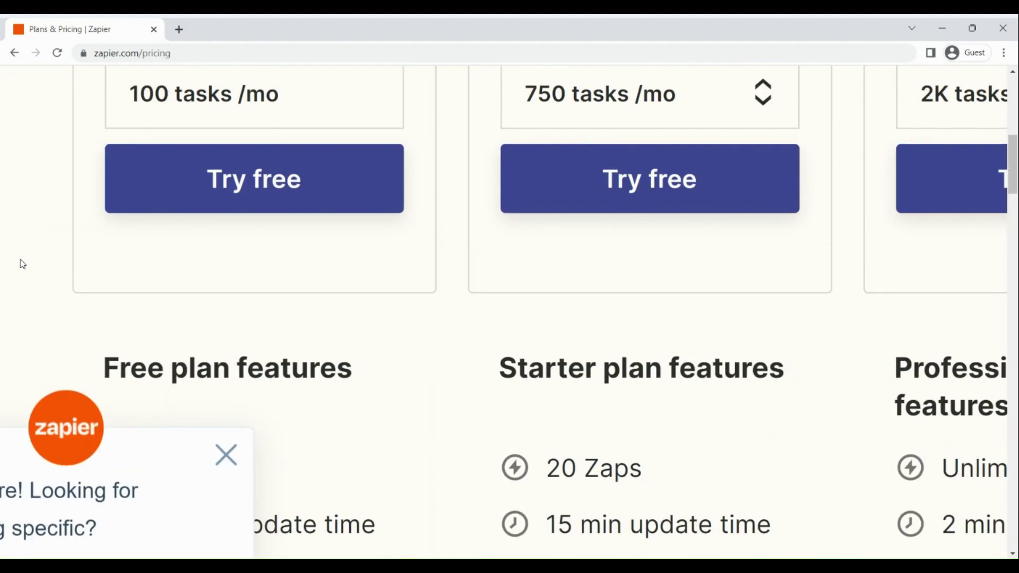
scroll(22, 264, "down", 5)
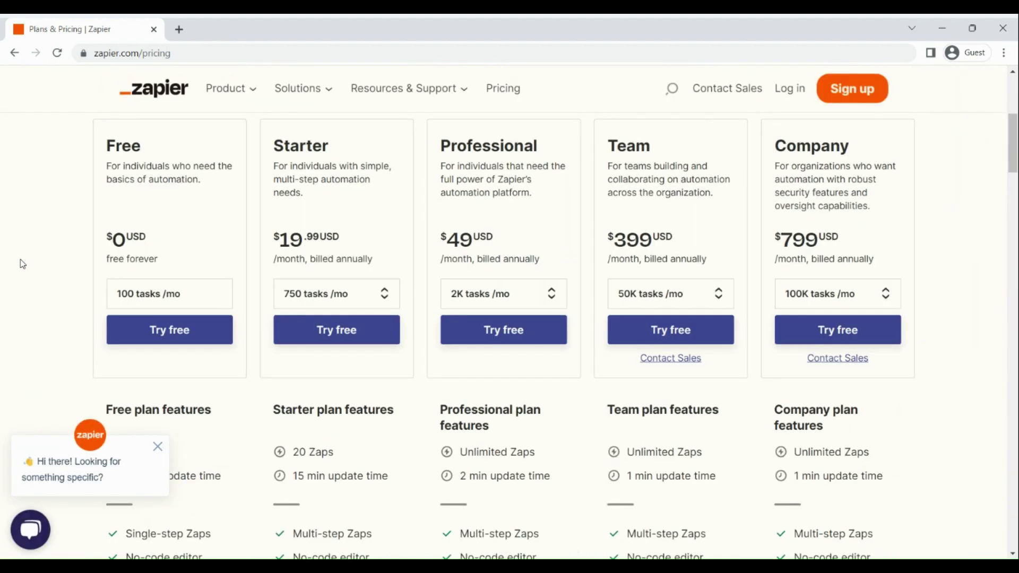
Step: Compare the prices and task allowances of the Starter, Professional, Team and Company plans up close
scroll(343, 219, "up", 4)
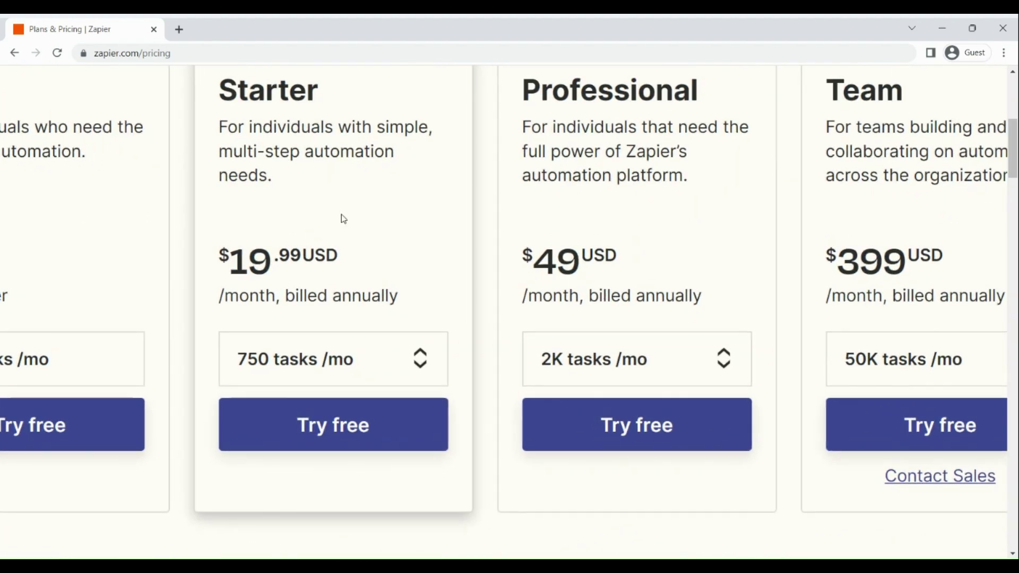
scroll(343, 219, "up", 1)
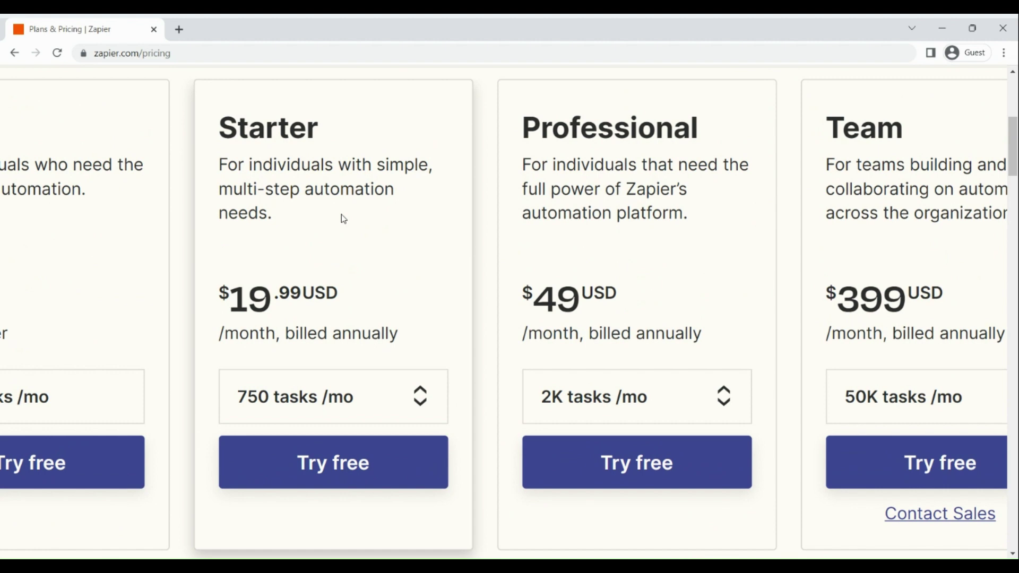
scroll(344, 219, "right", 4)
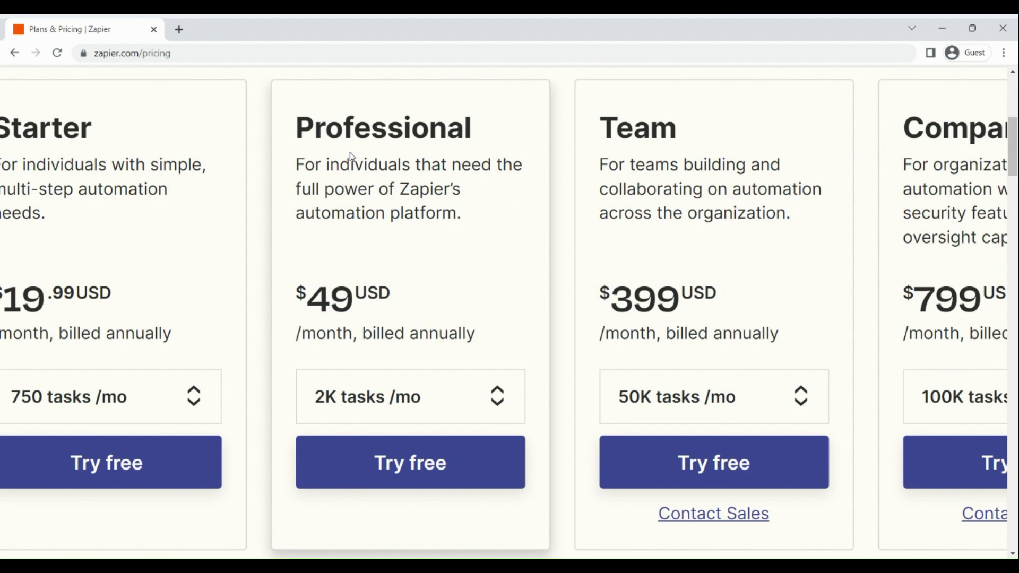
scroll(350, 154, "right", 5)
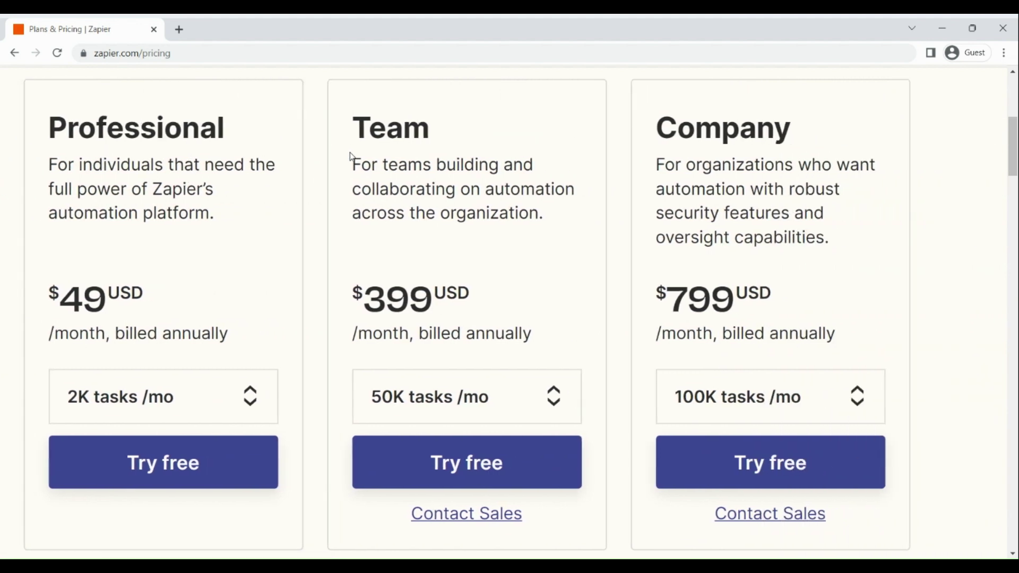
scroll(352, 157, "right", 2)
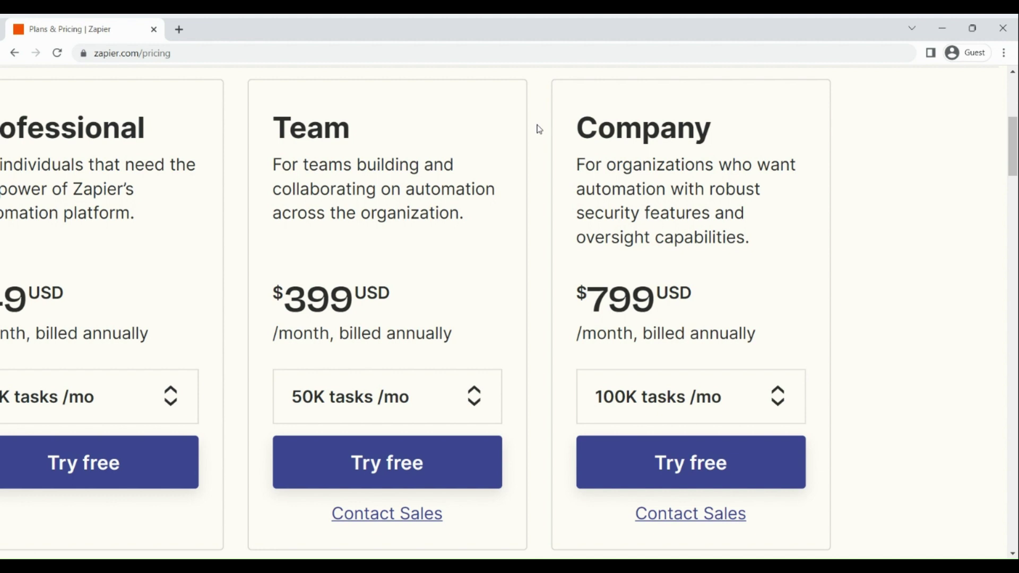
key("ctrl+0")
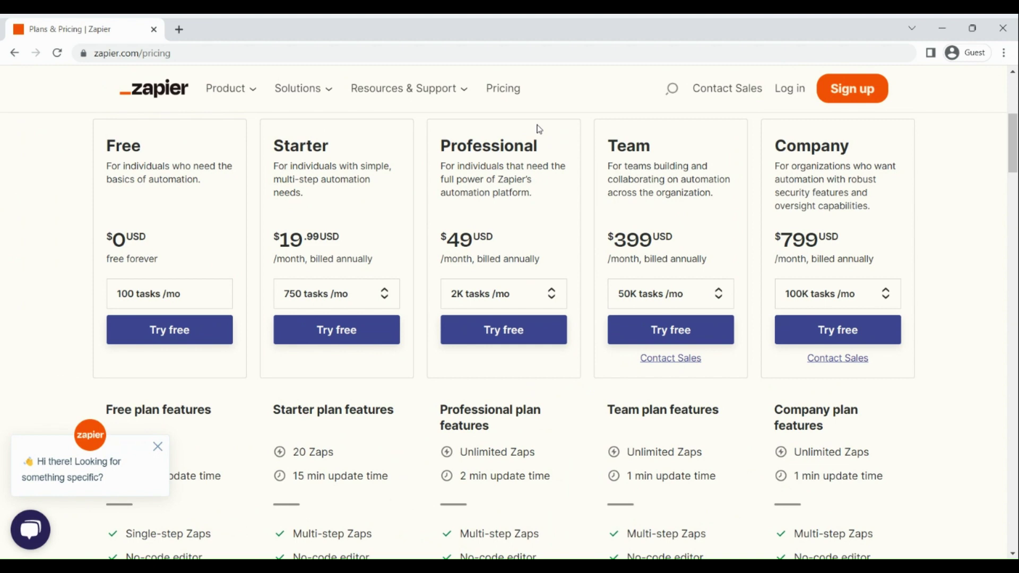
Step: Review the feature lists of all five plans, from Free plan features through Company plan features
scroll(539, 129, "down", 3)
scroll(539, 129, "down", 2)
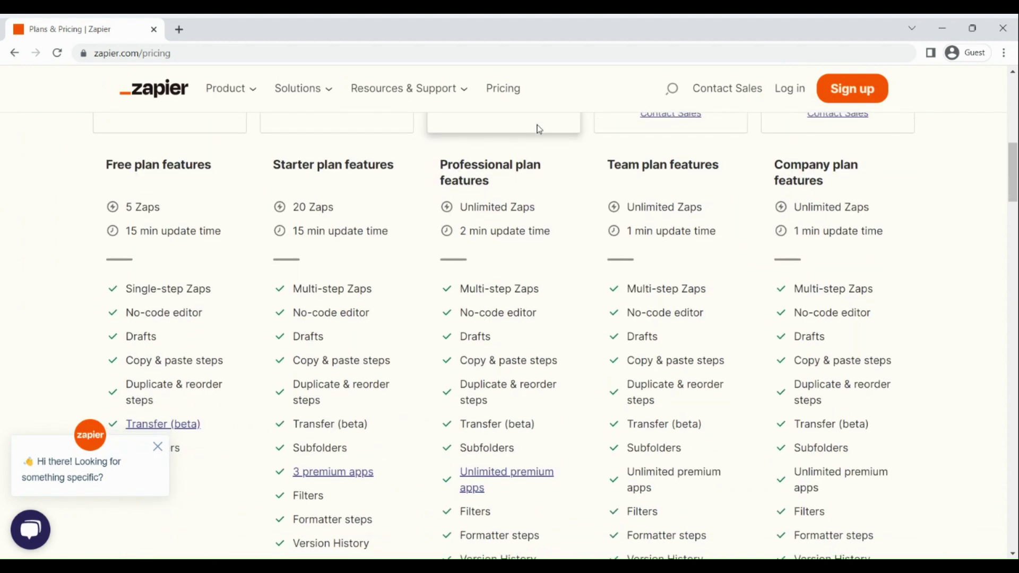
scroll(540, 129, "down", 5)
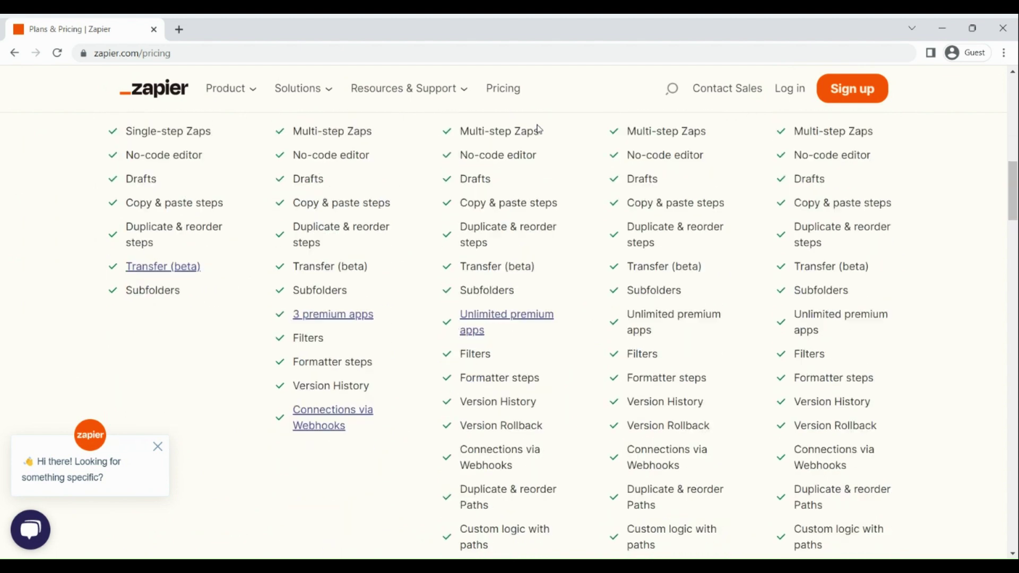
scroll(540, 129, "down", 5)
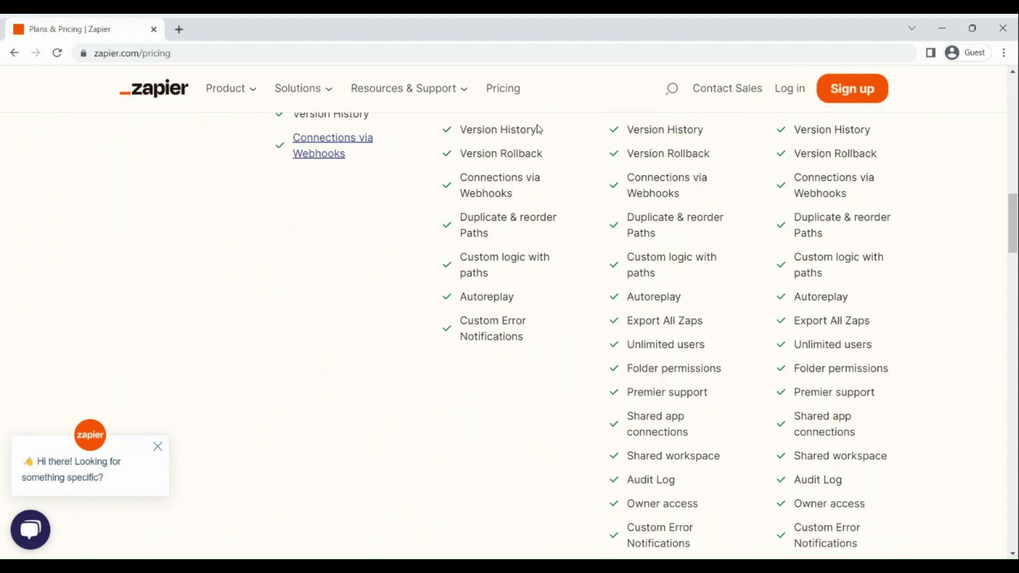
scroll(540, 129, "down", 4)
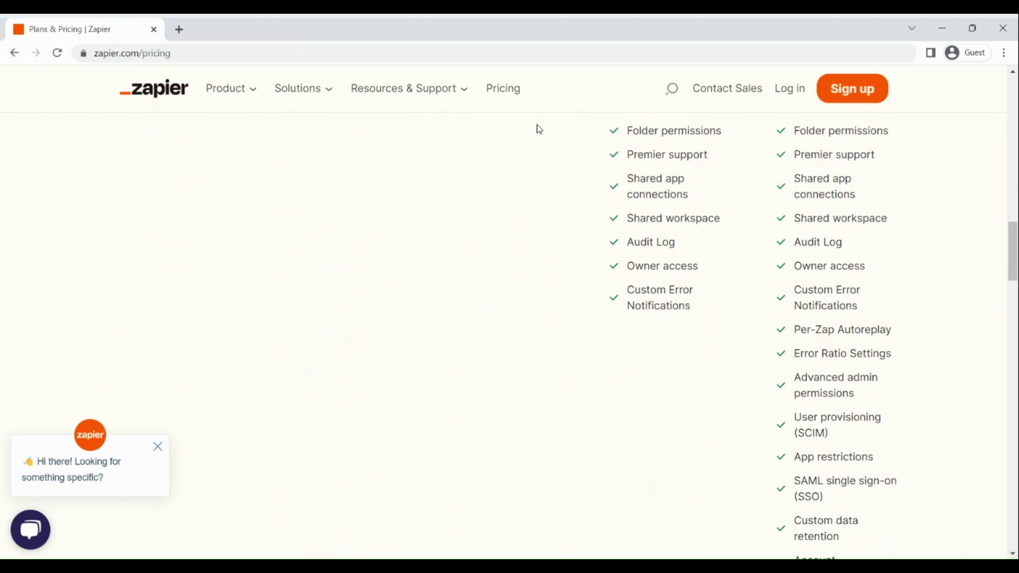
scroll(539, 129, "up", 10)
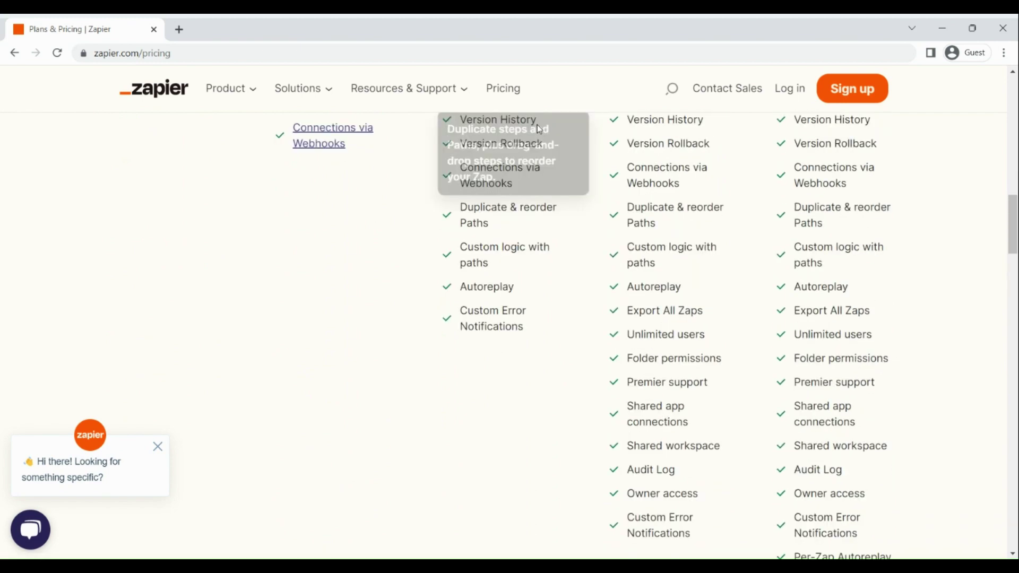
scroll(539, 129, "up", 10)
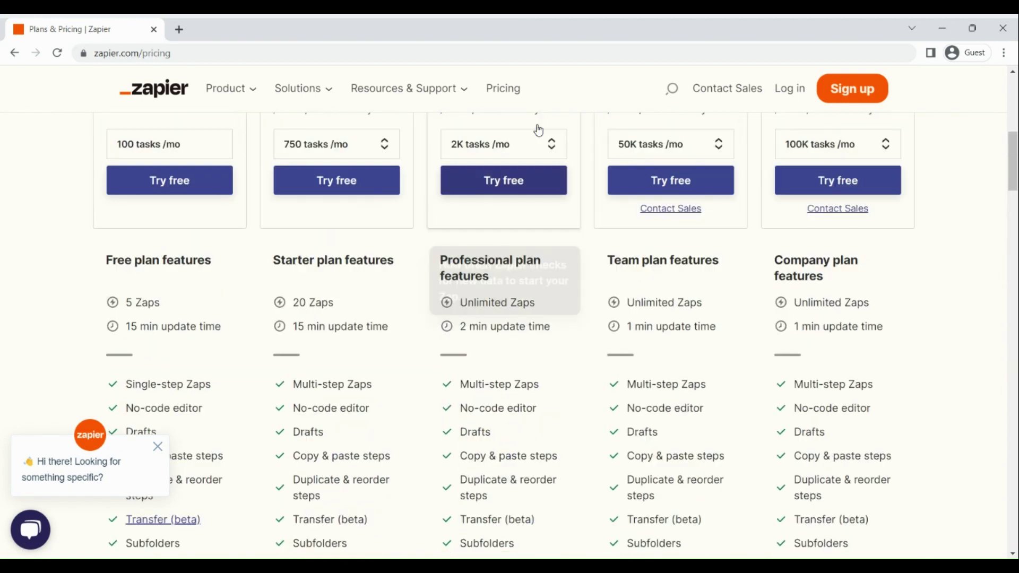
scroll(539, 129, "up", 1)
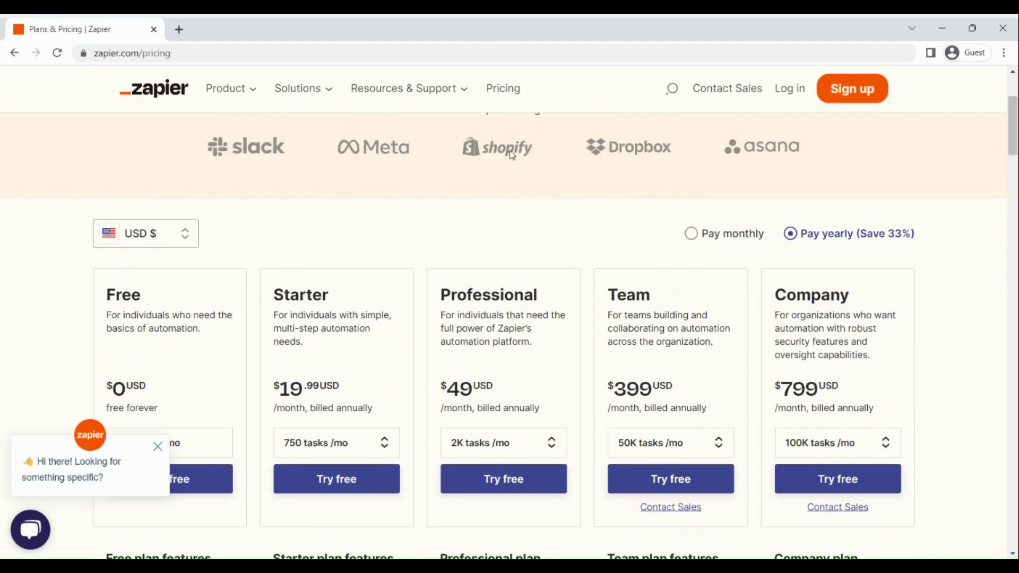
Step: Open the account sign-up page
scroll(831, 115, "up", 10)
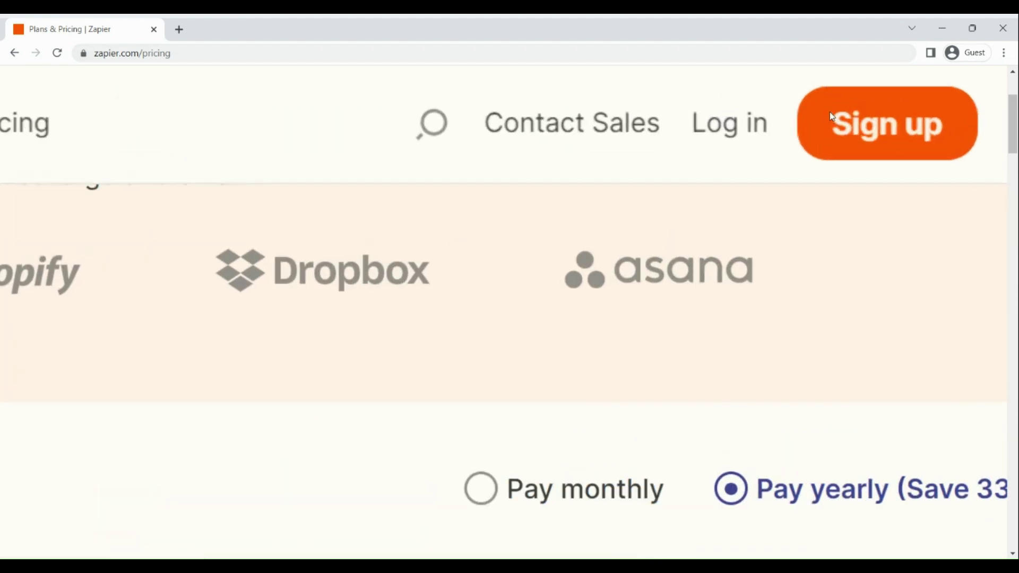
scroll(831, 115, "right", 3)
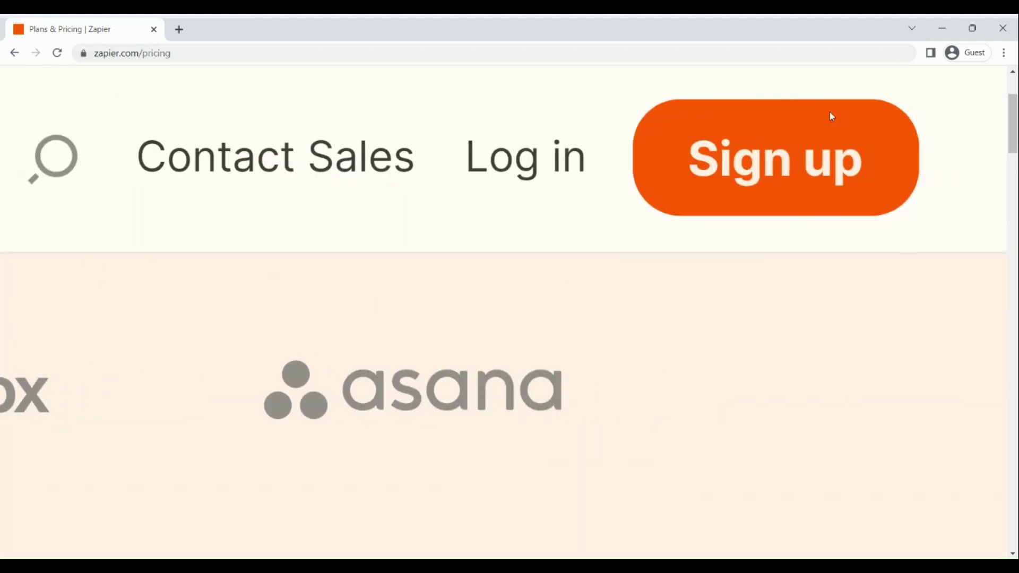
left_click(788, 171)
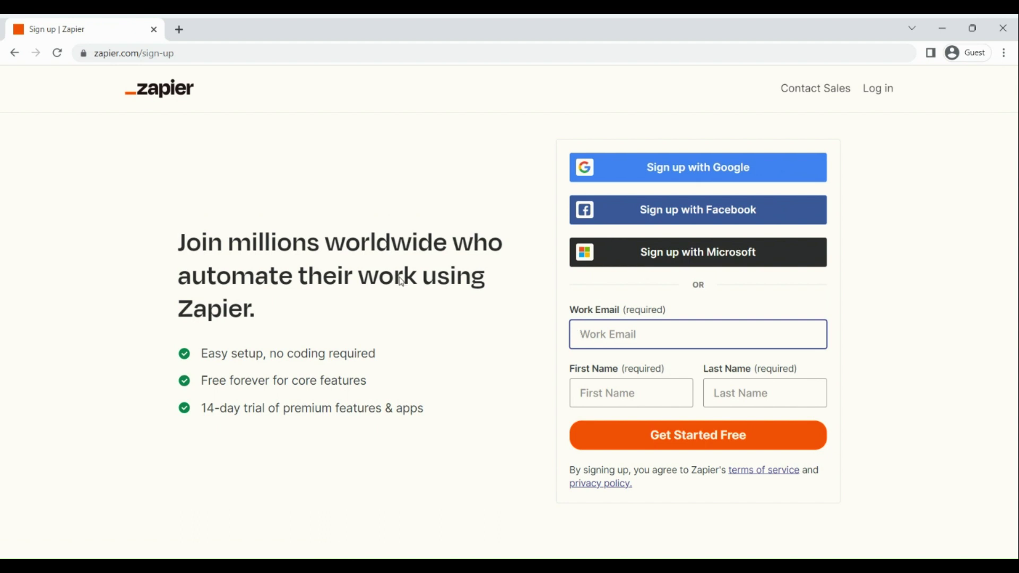
Step: Examine the Google, Facebook and Microsoft sign-up options and the required work email and name fields
scroll(745, 174, "up", 5)
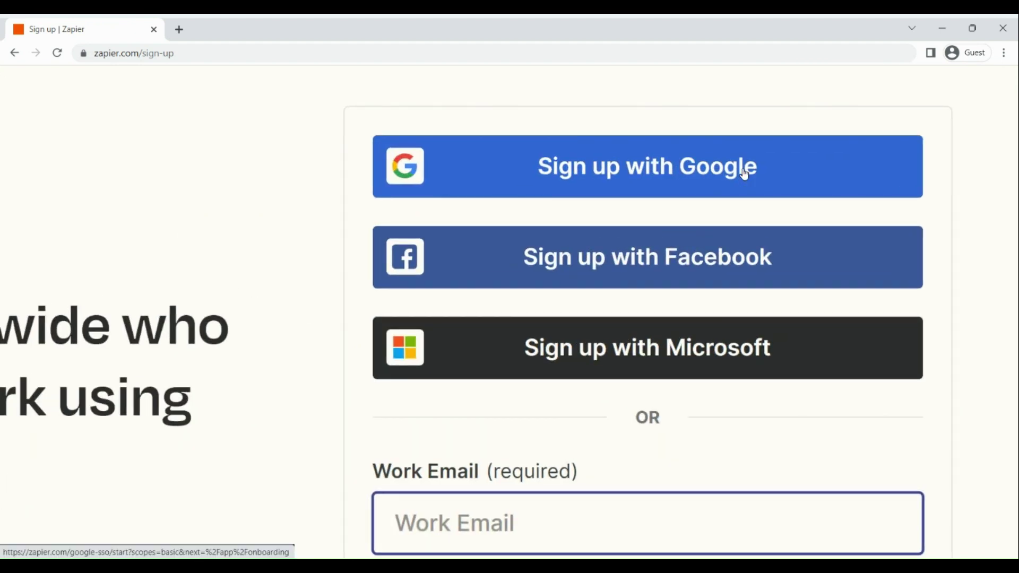
scroll(745, 174, "right", 2)
scroll(745, 174, "down", 2)
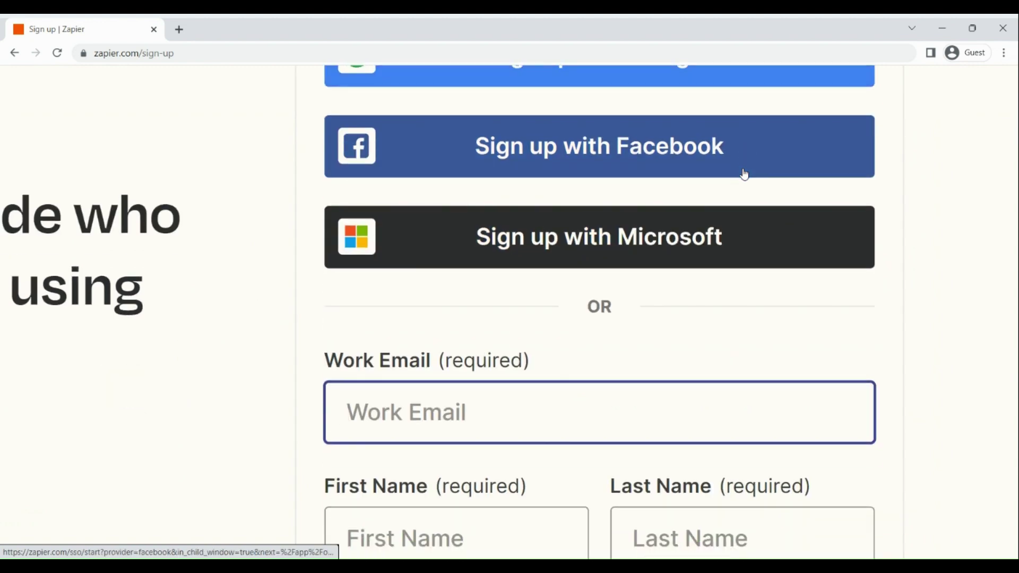
scroll(745, 174, "down", 2)
scroll(745, 174, "down", 2)
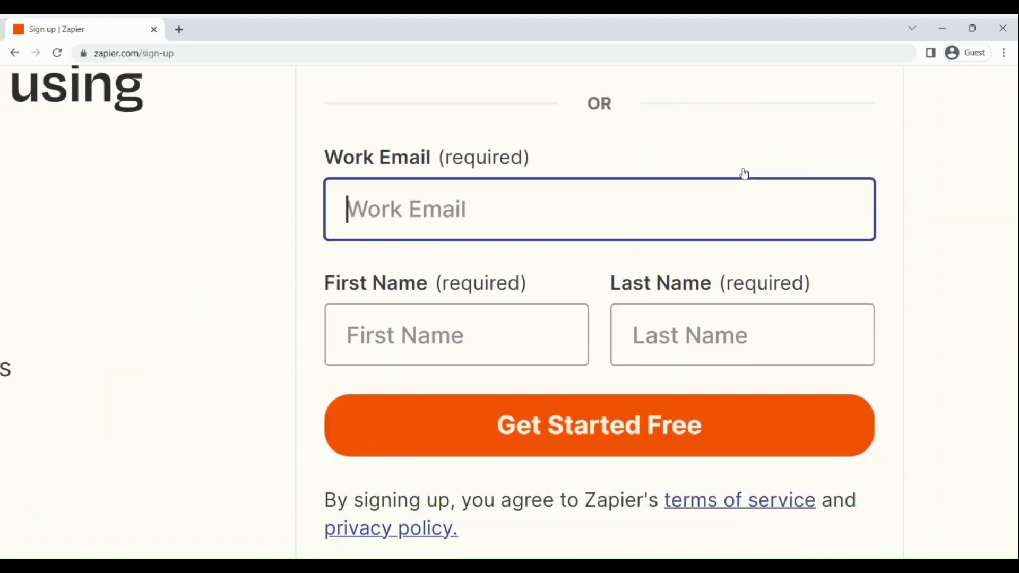
scroll(745, 175, "down", 2)
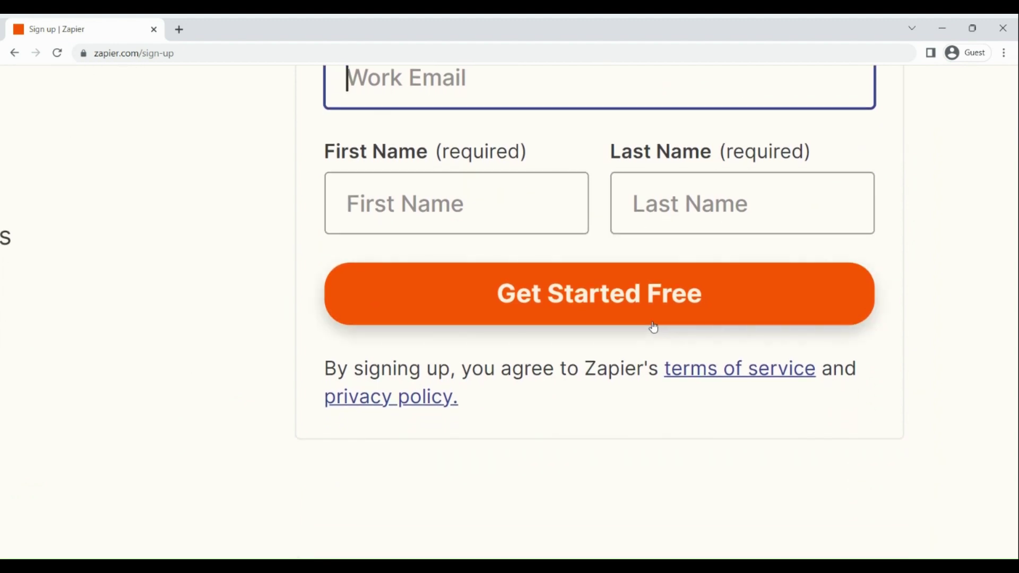
scroll(654, 327, "down", 5)
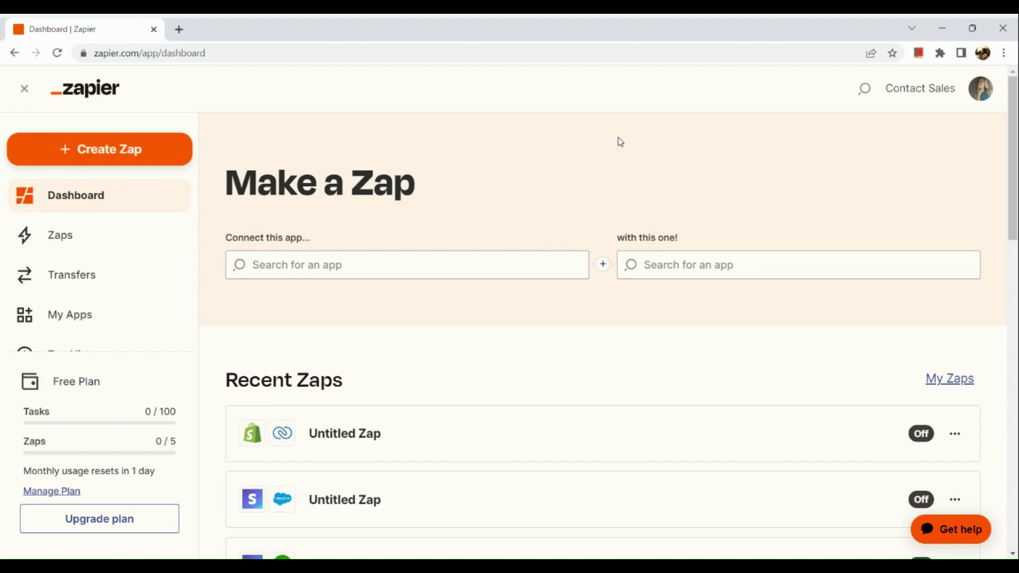
Step: Review the dashboard's Recent Zaps and the recommended Gmail, Google Drive, Google Sheets and Google Forms templates
scroll(620, 142, "down", 5)
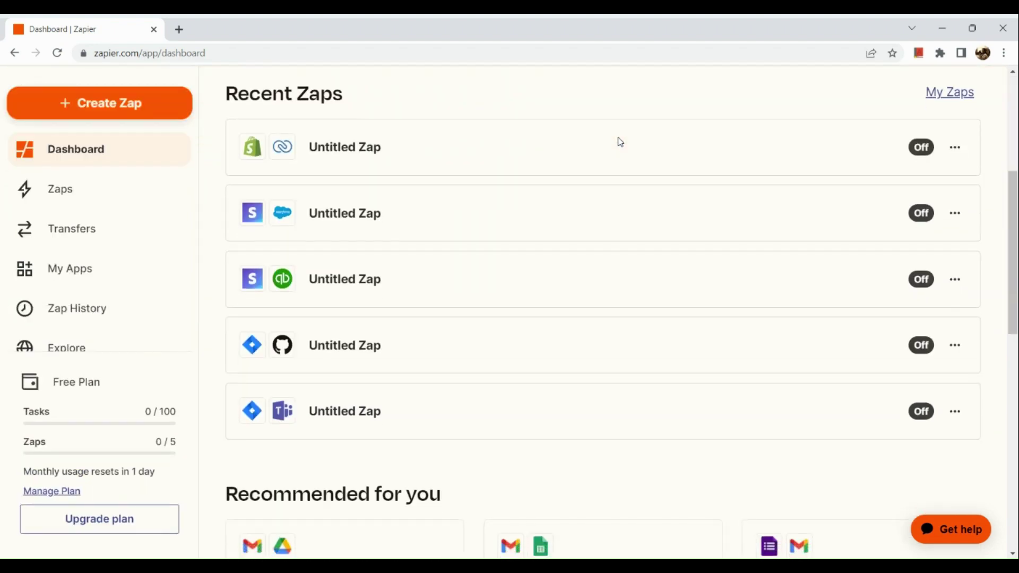
scroll(621, 143, "down", 7)
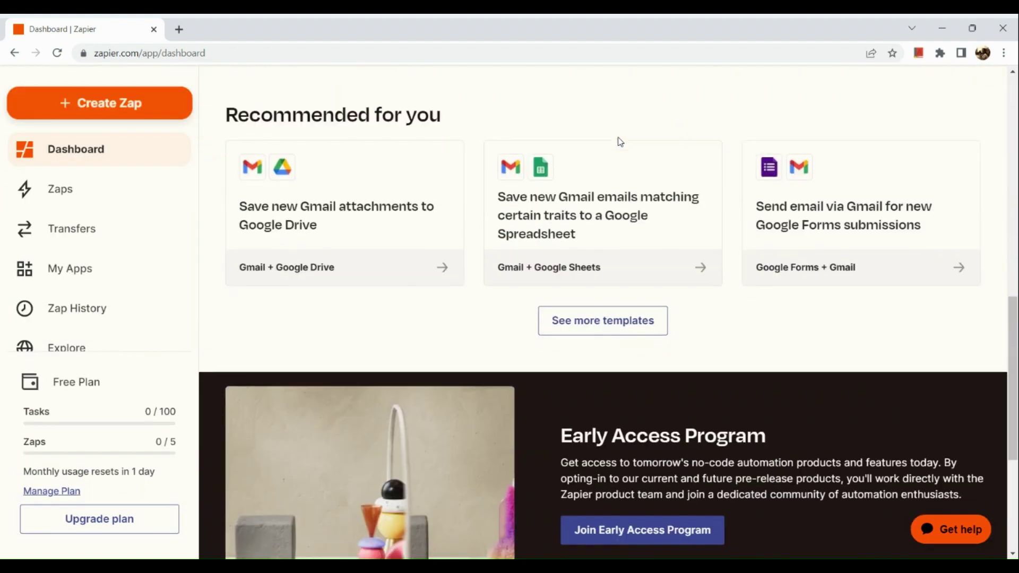
scroll(621, 142, "up", 5)
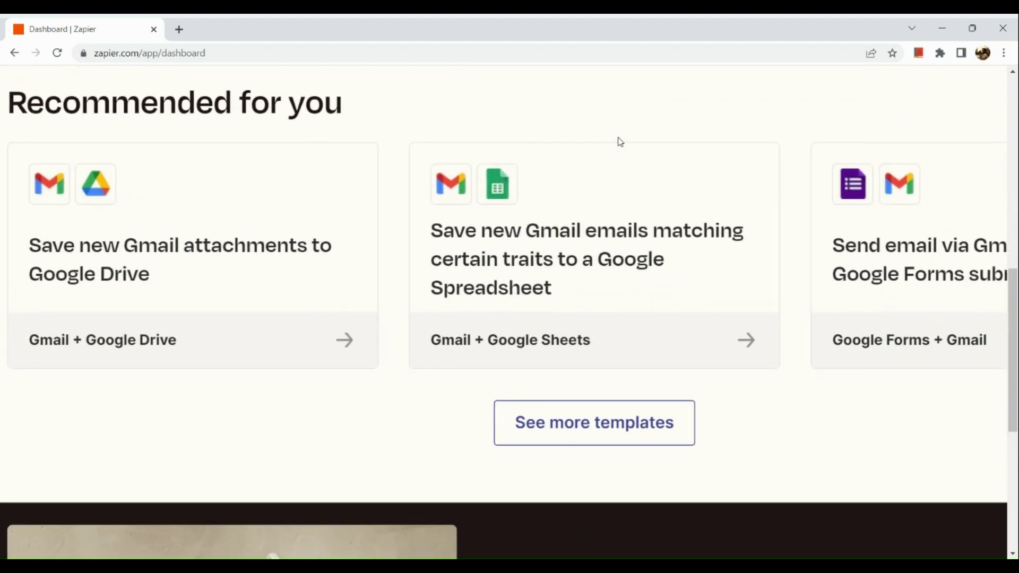
scroll(621, 142, "right", 1)
scroll(620, 142, "right", 4)
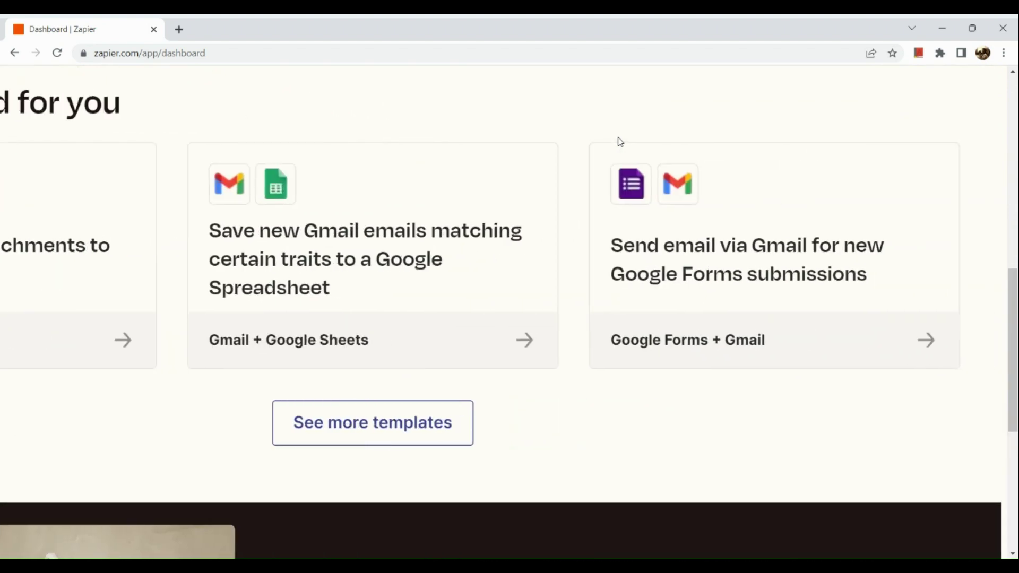
scroll(621, 142, "left", 5)
scroll(620, 143, "down", 5)
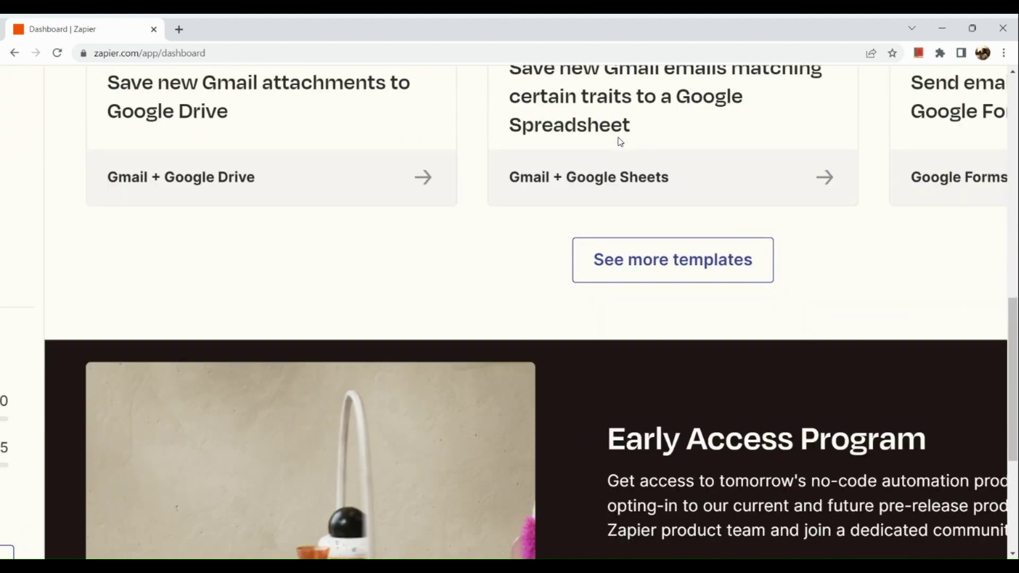
Step: Examine the Early Access Program and the Learning Center, Hire an Expert and Ask the Community resources on the dashboard
scroll(619, 142, "down", 3)
scroll(619, 142, "down", 5)
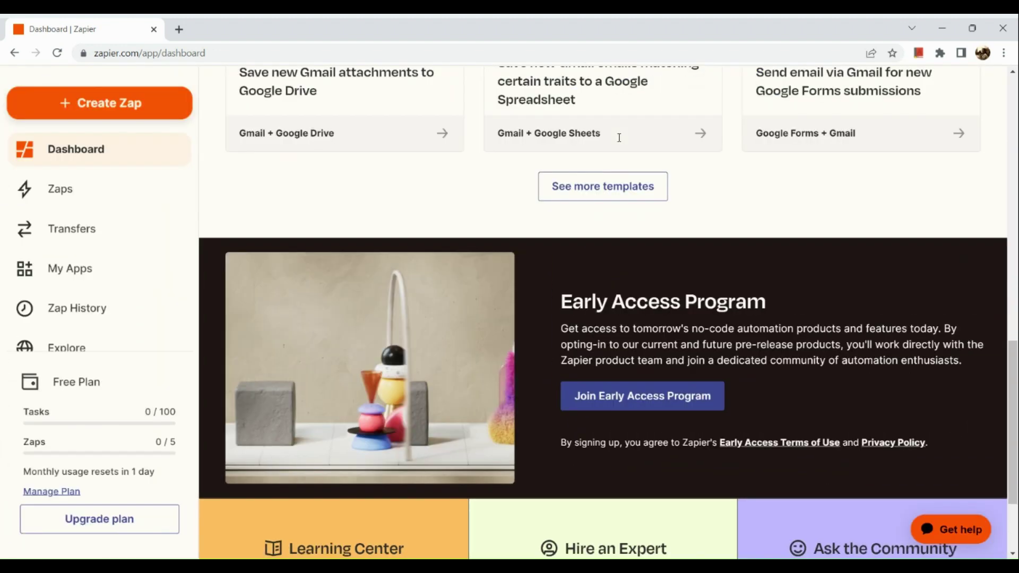
scroll(620, 139, "down", 3)
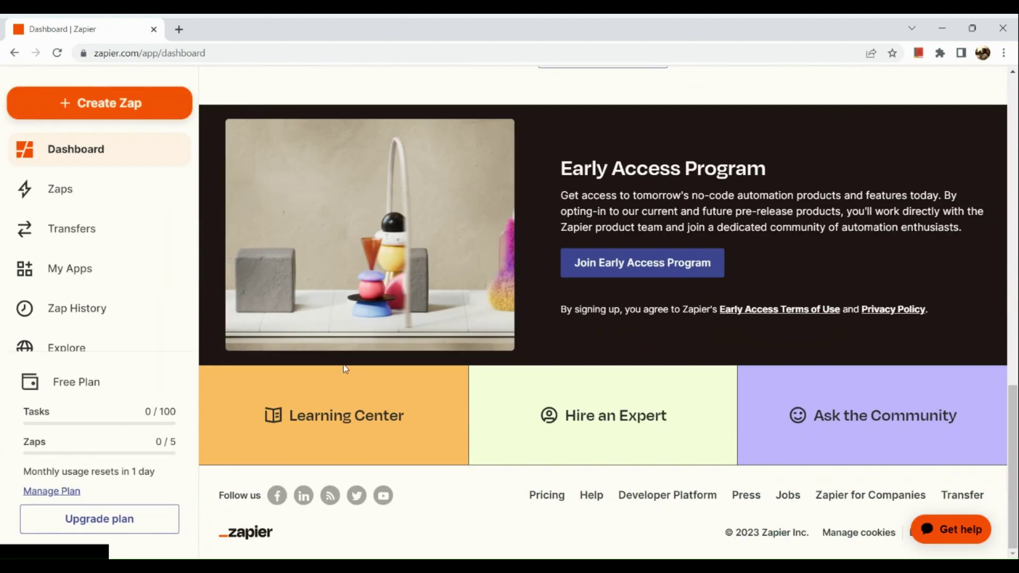
scroll(297, 455, "up", 5)
scroll(300, 455, "up", 2)
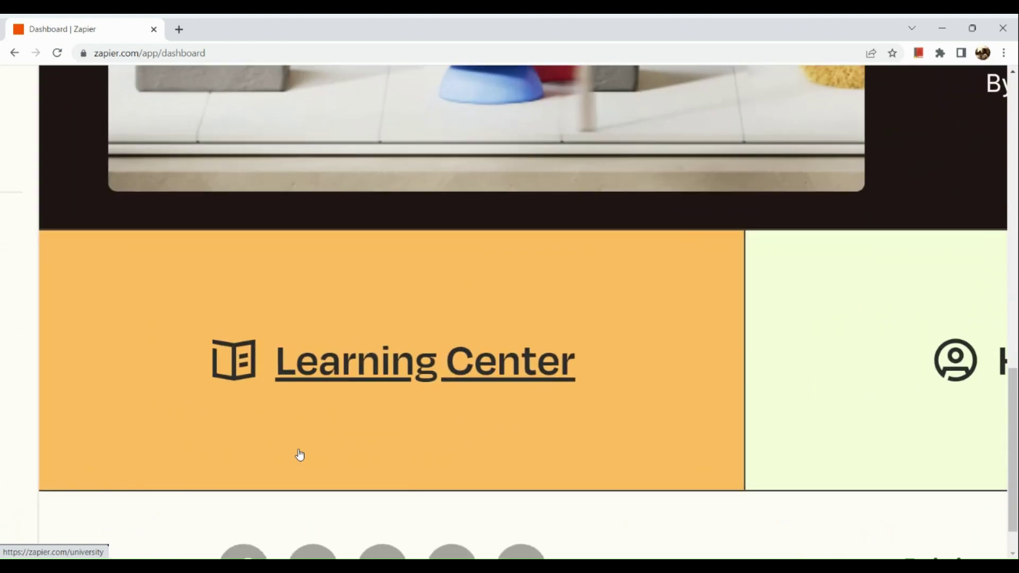
scroll(300, 455, "right", 10)
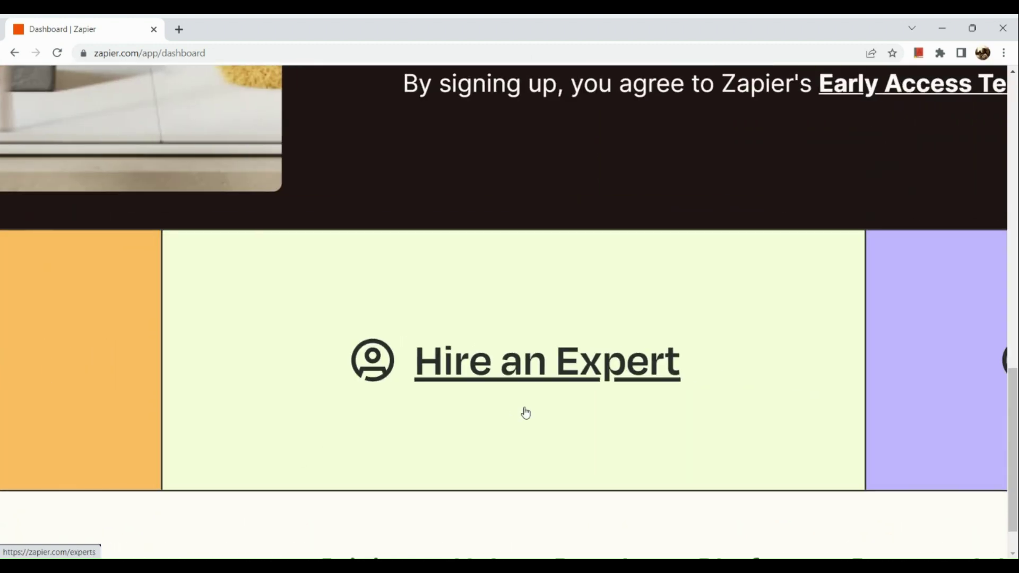
scroll(526, 413, "right", 9)
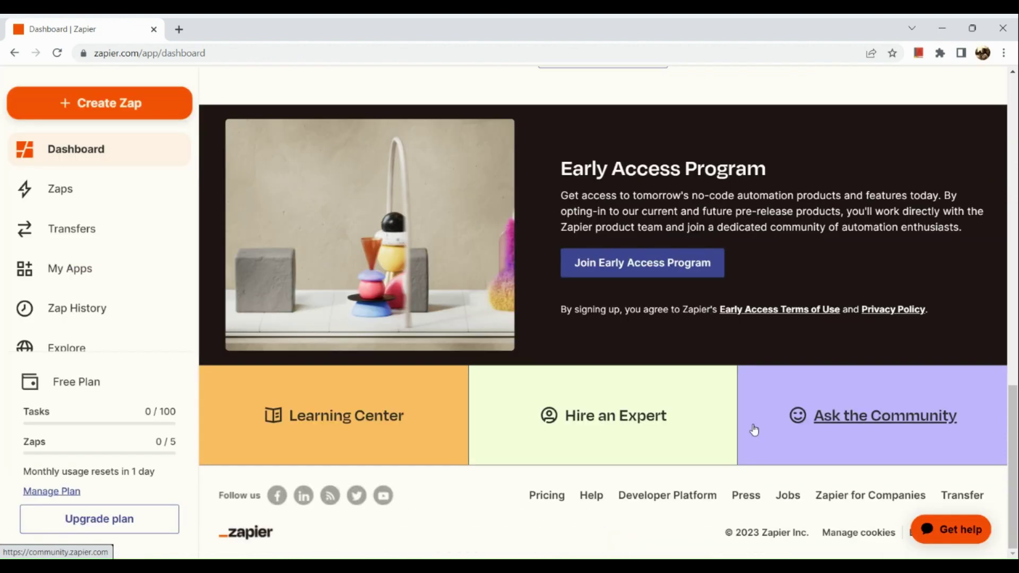
Step: Open the Explore page and review its Zapier Transfer, Zap Templates and Zap Editor options and the introductory videos
scroll(24, 268, "down", 1)
left_click(23, 270)
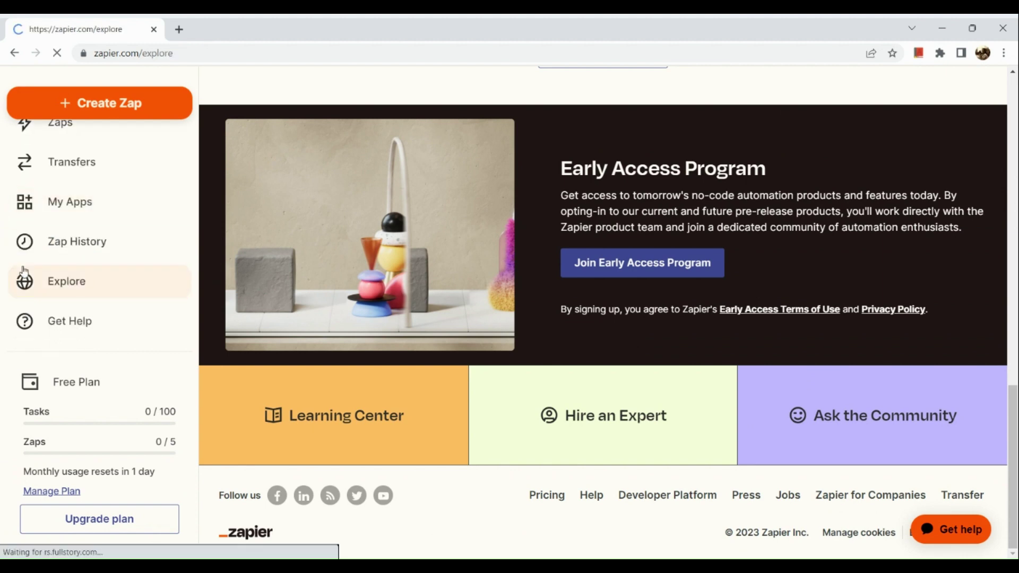
scroll(238, 294, "down", 1)
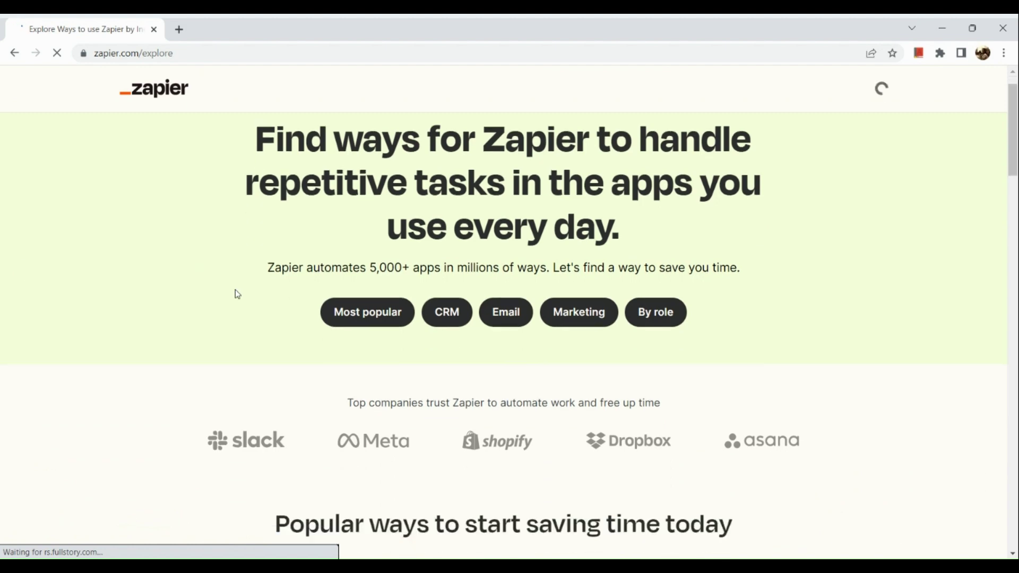
scroll(237, 294, "down", 3)
scroll(237, 294, "down", 3)
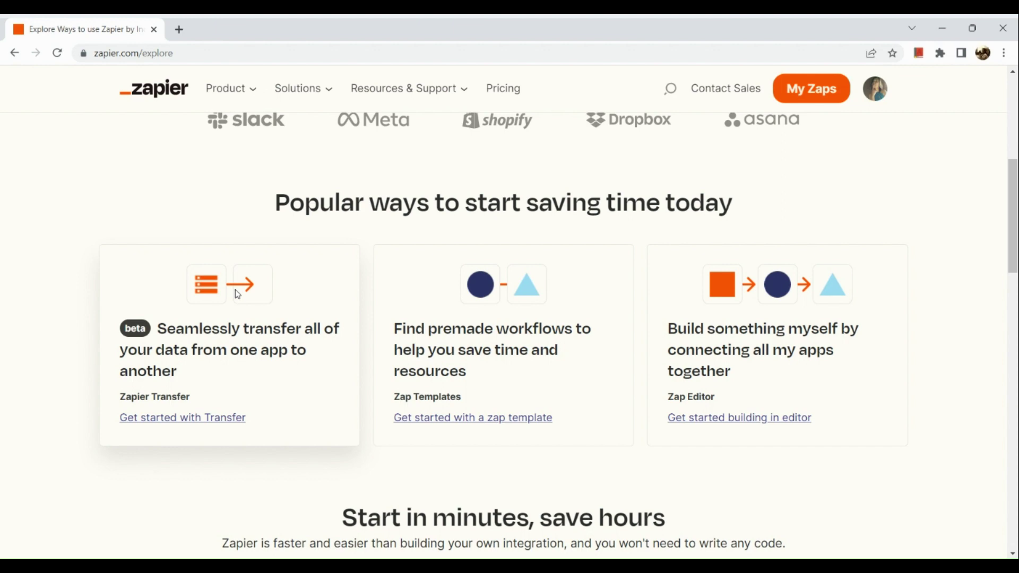
scroll(238, 295, "down", 1)
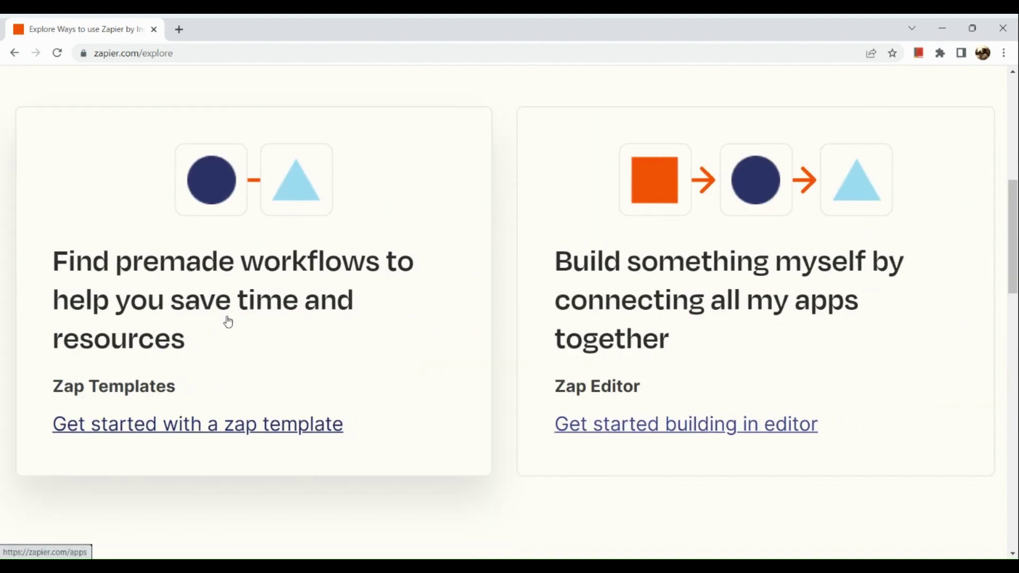
scroll(229, 322, "down", 2)
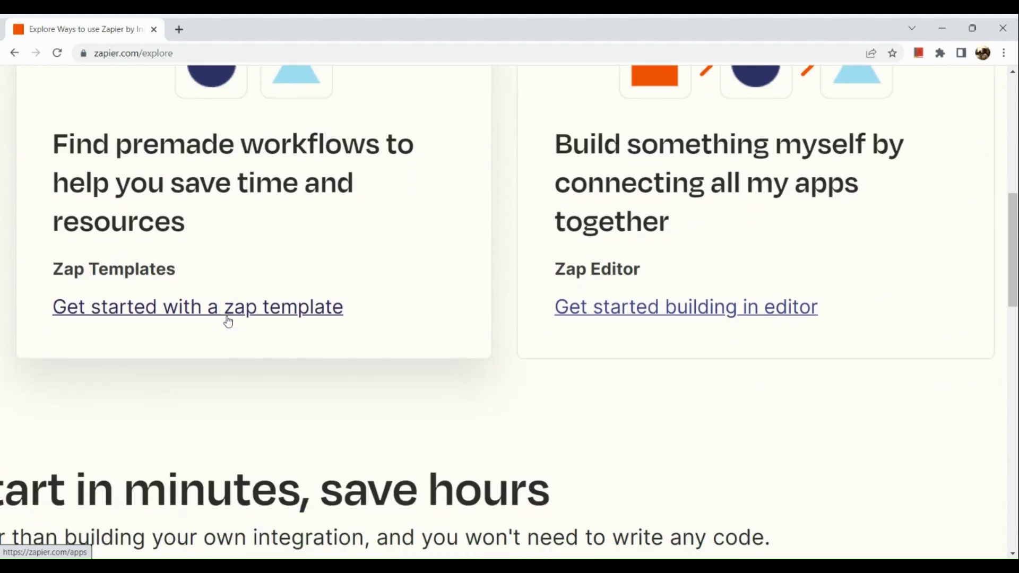
scroll(228, 322, "down", 5)
scroll(337, 418, "down", 1)
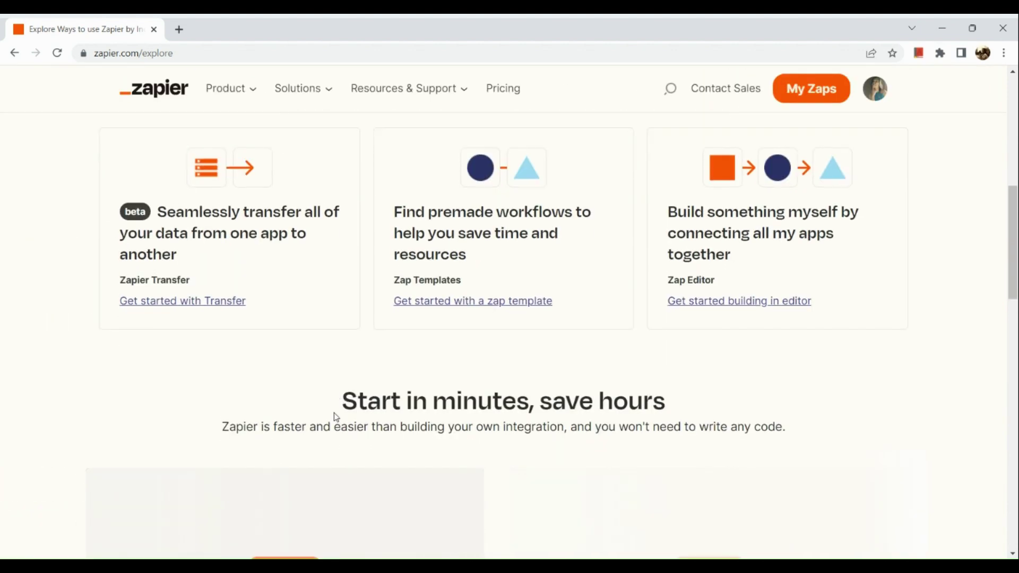
scroll(400, 445, "down", 3)
scroll(401, 448, "down", 2)
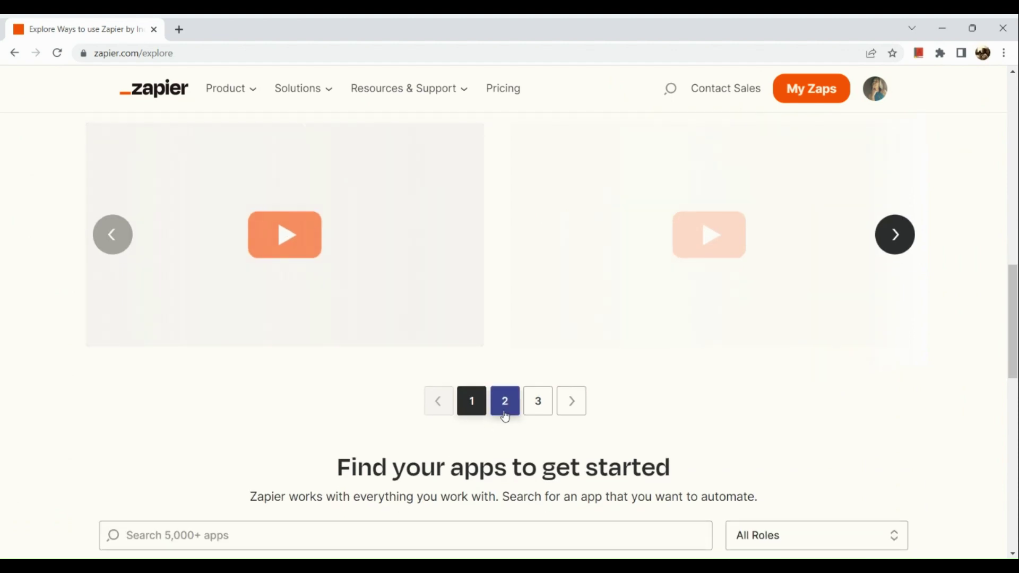
Step: Browse the directory of supported apps under "Find your apps to get started", with All Roles included
scroll(506, 417, "down", 2)
scroll(505, 417, "down", 3)
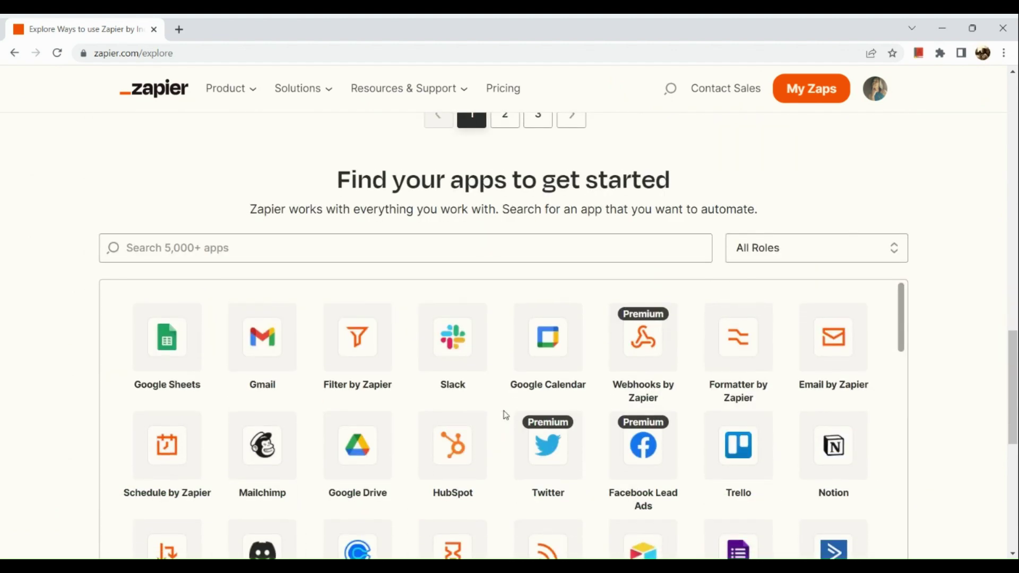
scroll(506, 415, "up", 1)
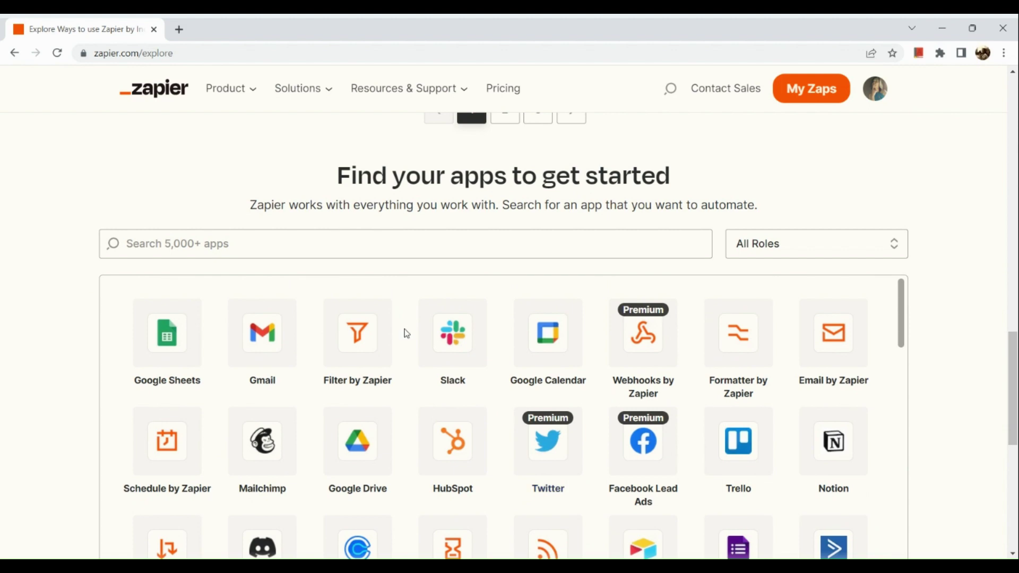
scroll(407, 334, "down", 6)
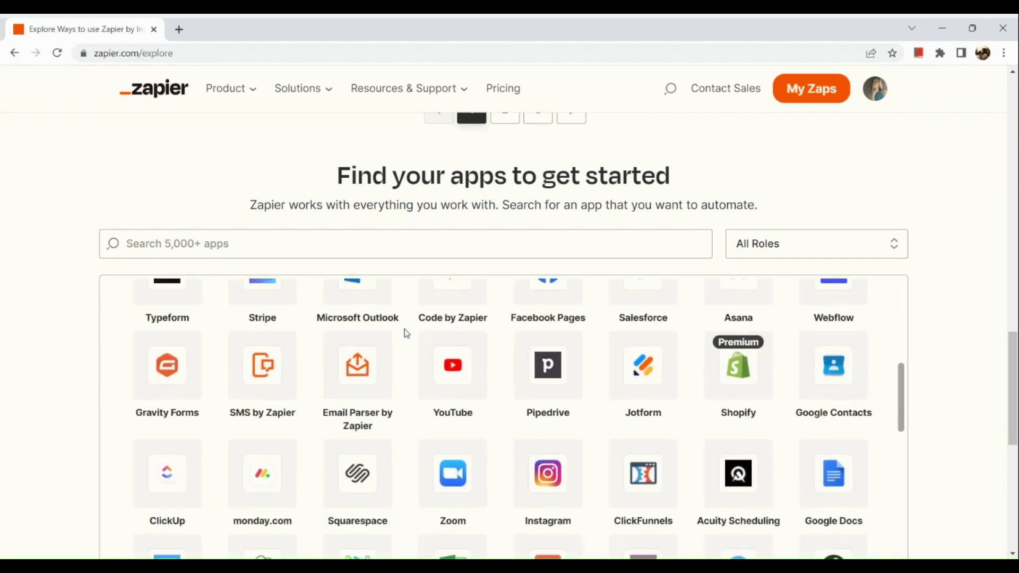
scroll(406, 333, "down", 7)
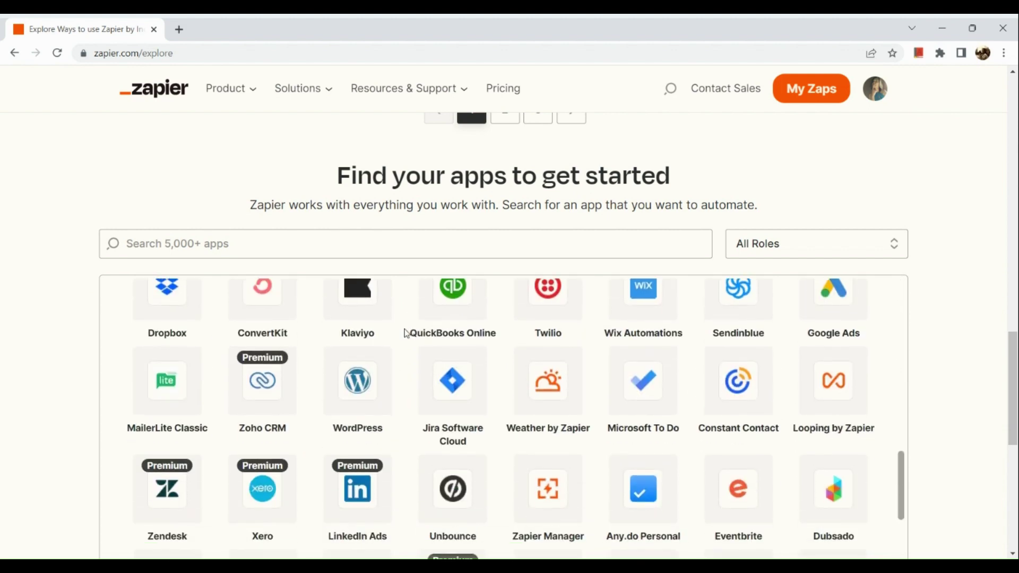
scroll(407, 333, "down", 5)
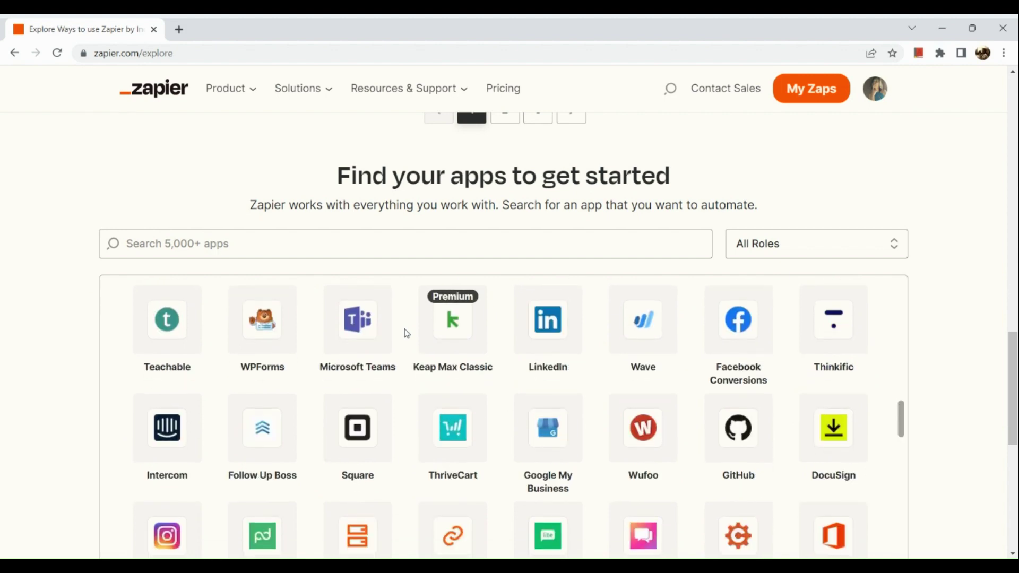
scroll(406, 334, "down", 5)
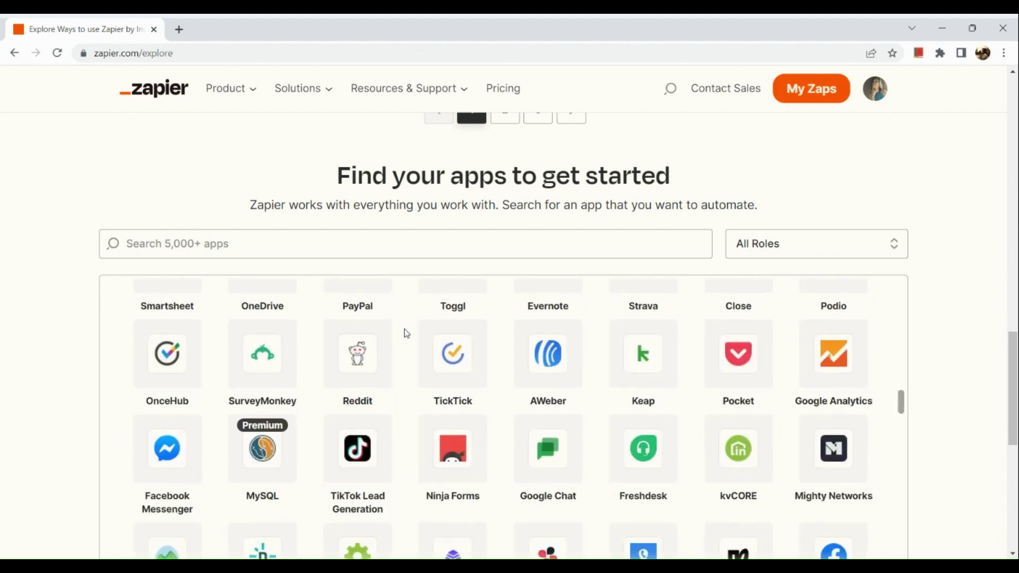
scroll(406, 334, "down", 3)
scroll(502, 145, "down", 2)
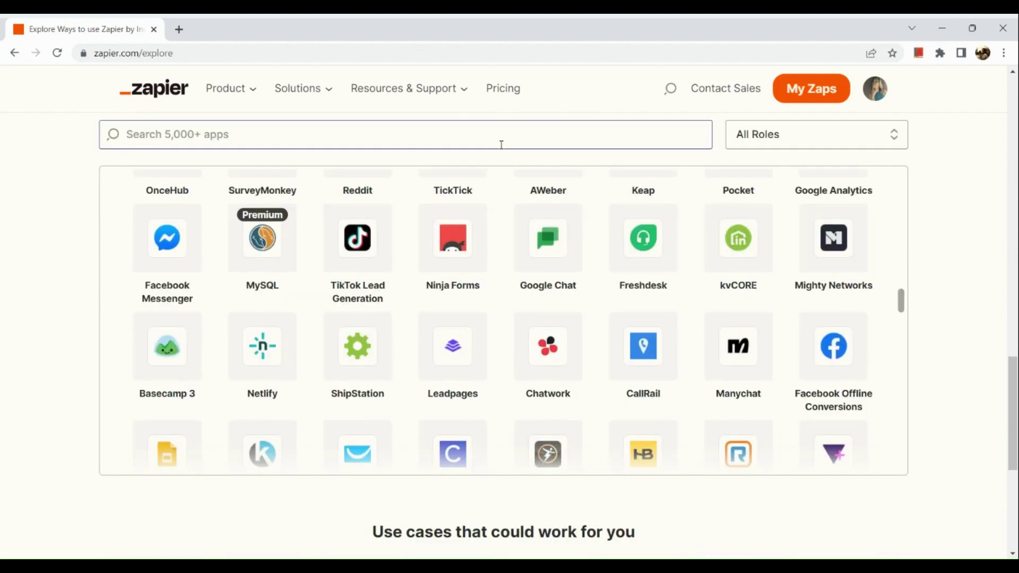
scroll(489, 225, "up", 10)
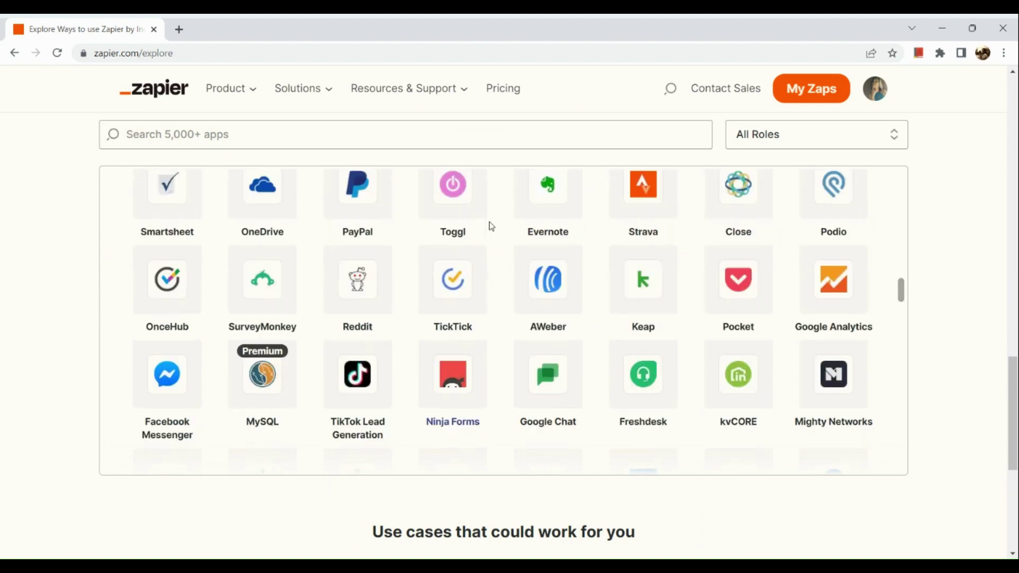
scroll(489, 226, "up", 5)
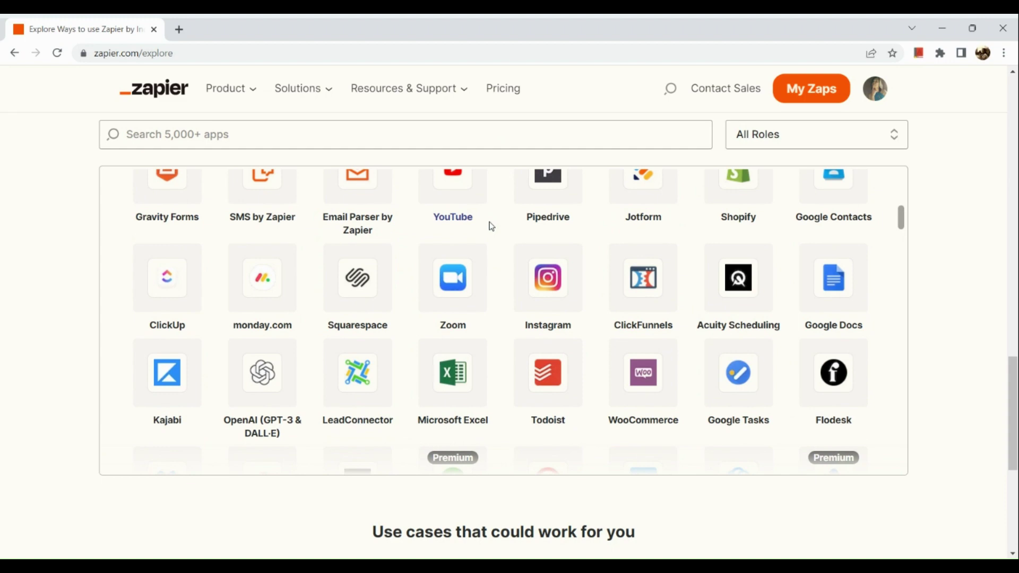
scroll(491, 227, "up", 12)
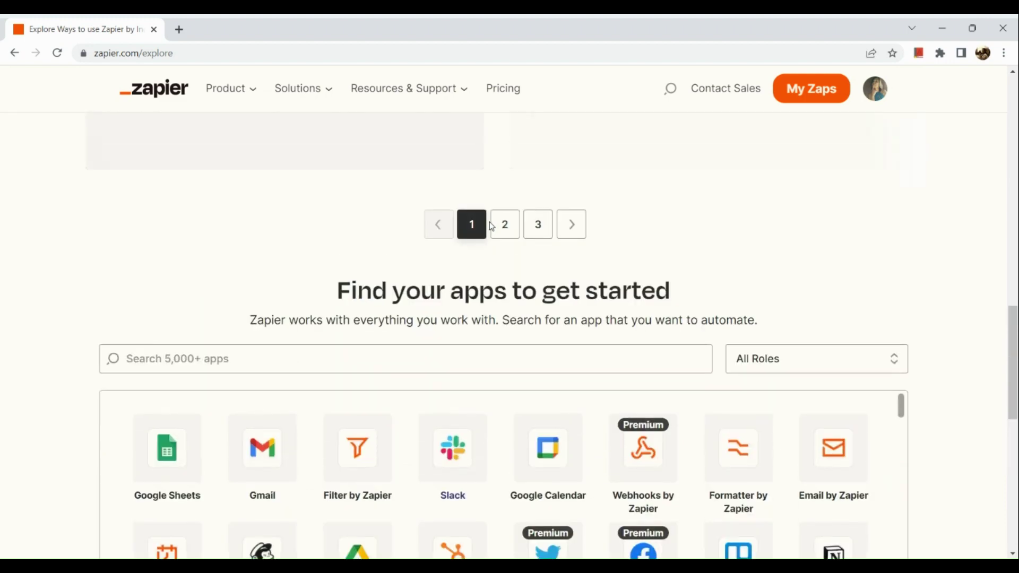
Step: Return from the Explore page to the account dashboard
scroll(492, 227, "up", 14)
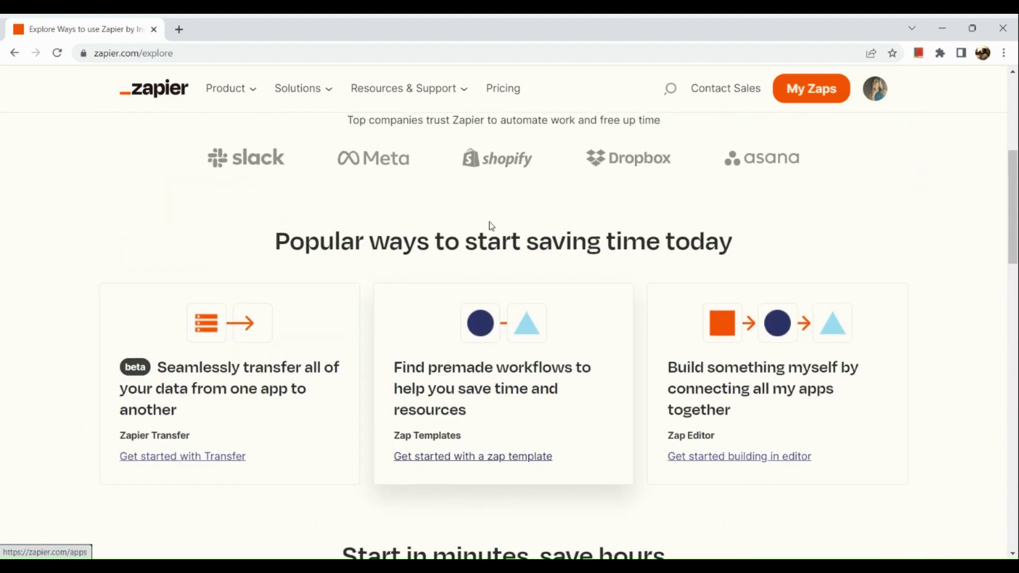
scroll(492, 227, "up", 3)
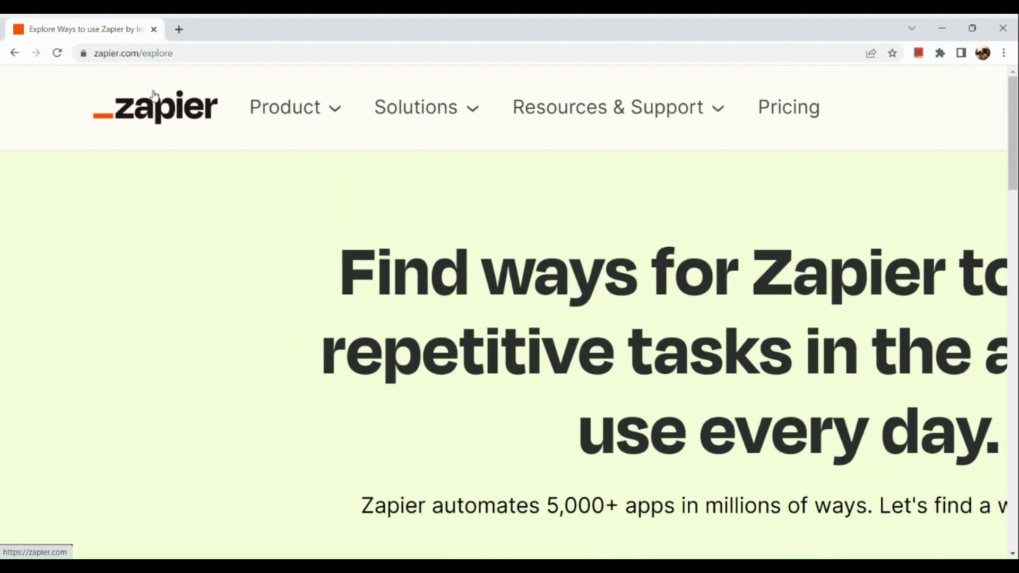
left_click(154, 95)
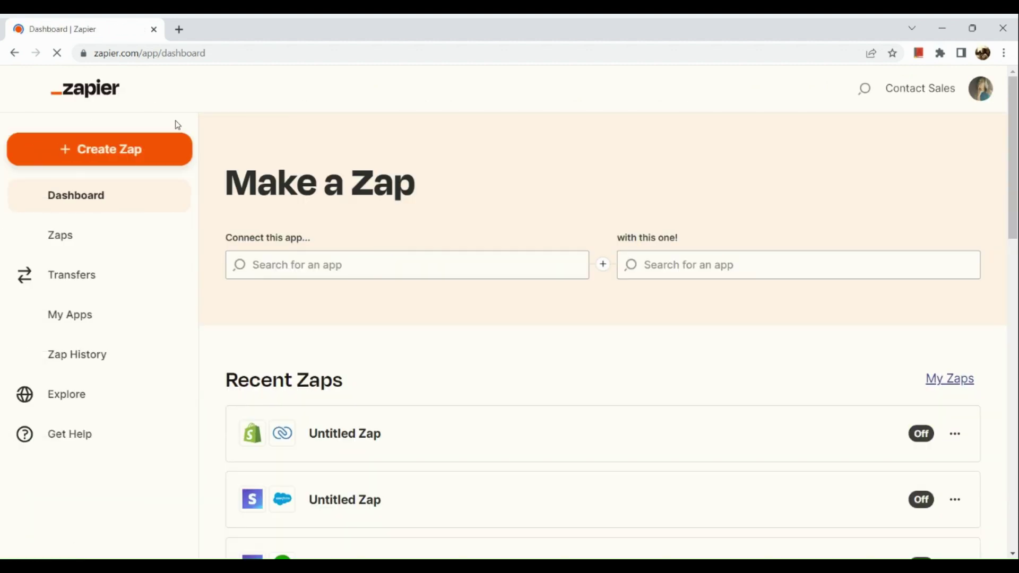
Step: In the dashboard's Make a Zap section, choose Google Drive as the first app and Asana as the app it connects with
scroll(271, 292, "down", 2)
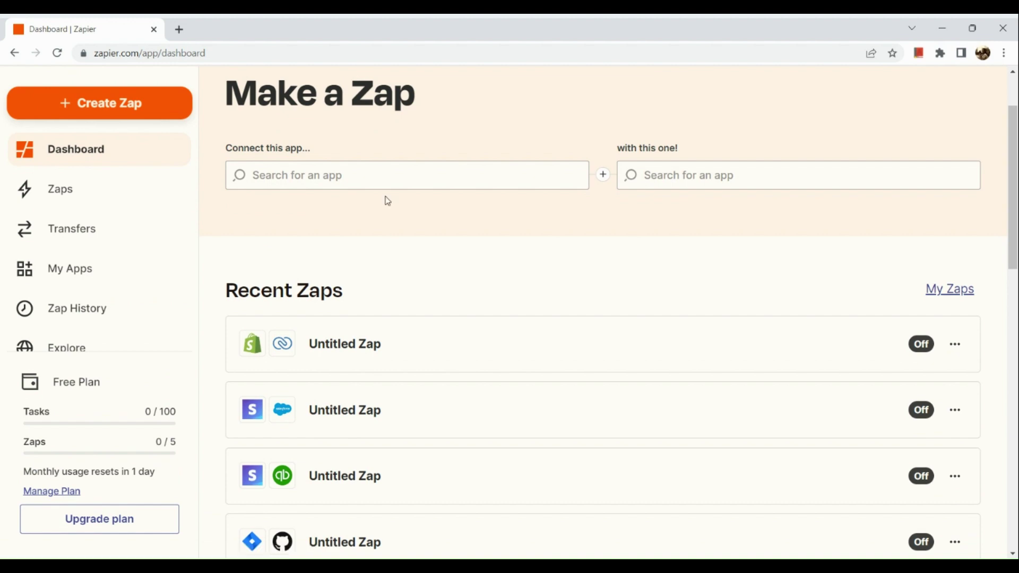
left_click(380, 180)
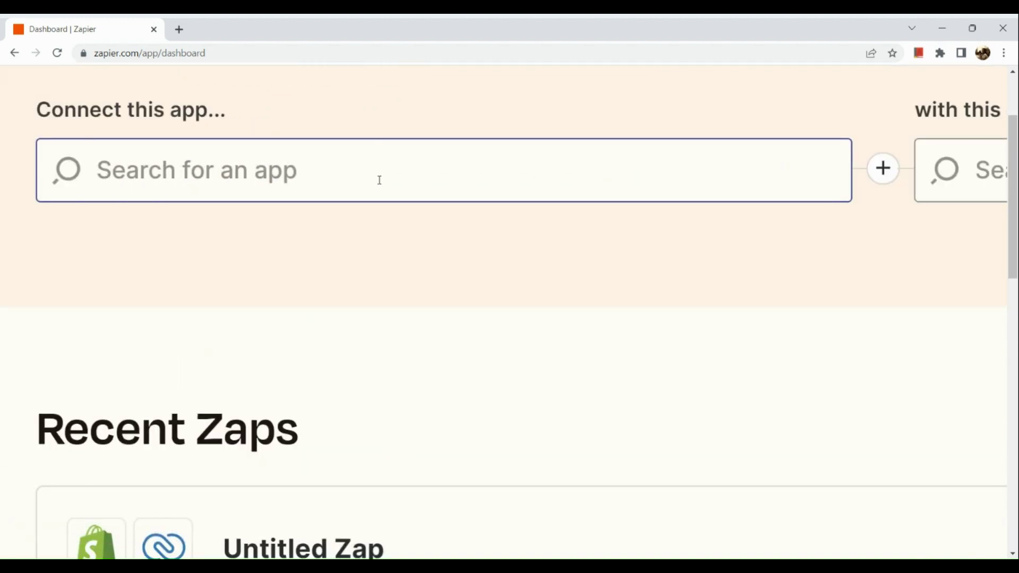
left_click(379, 180)
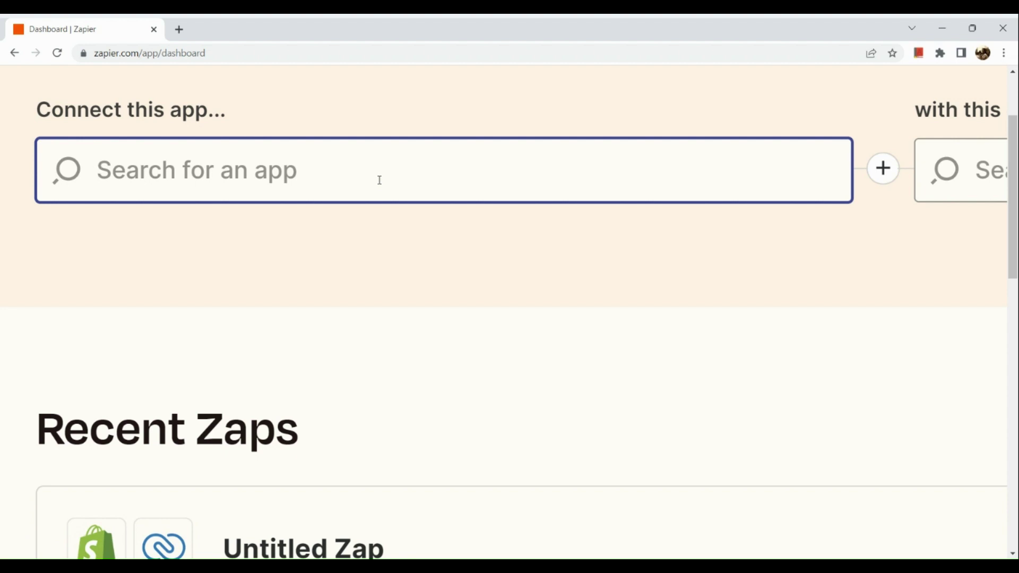
type("googl")
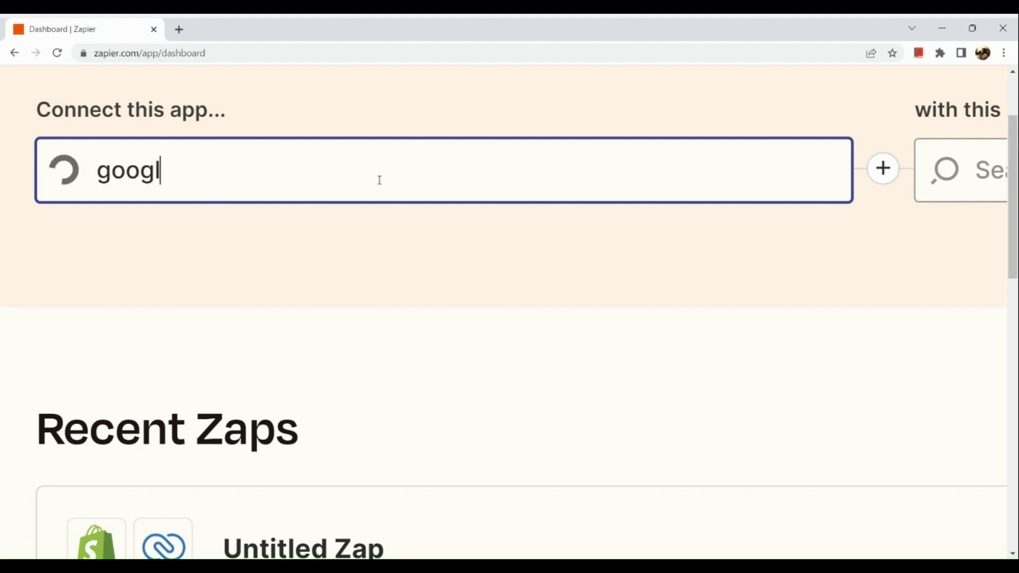
type("e")
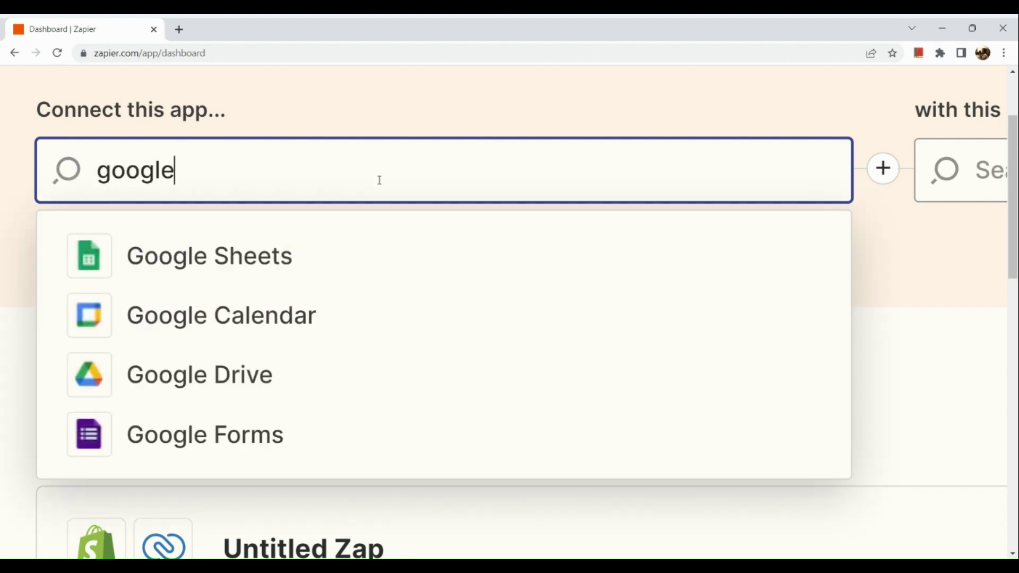
key("Down")
key("Down")
key("Down")
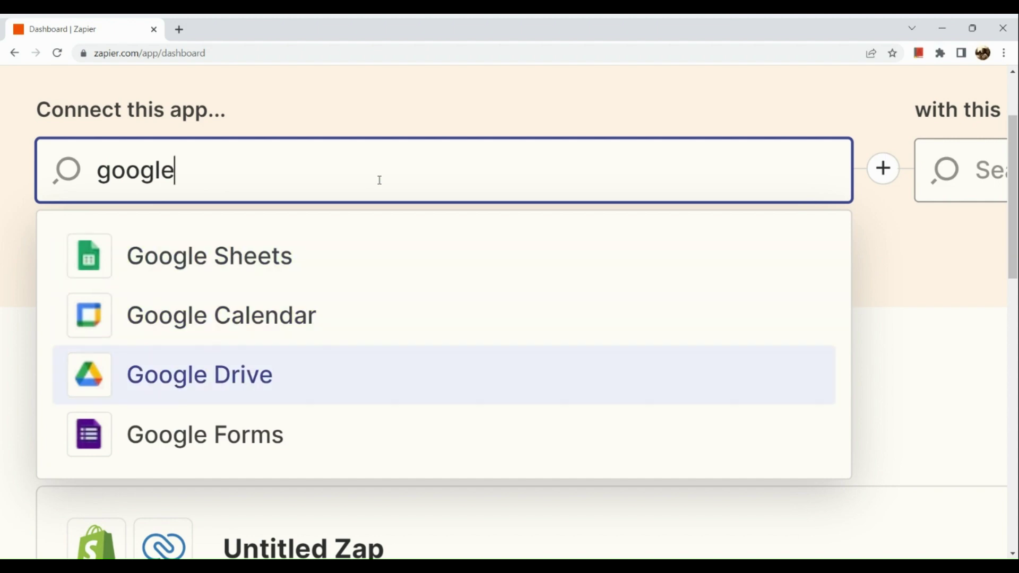
key("Return")
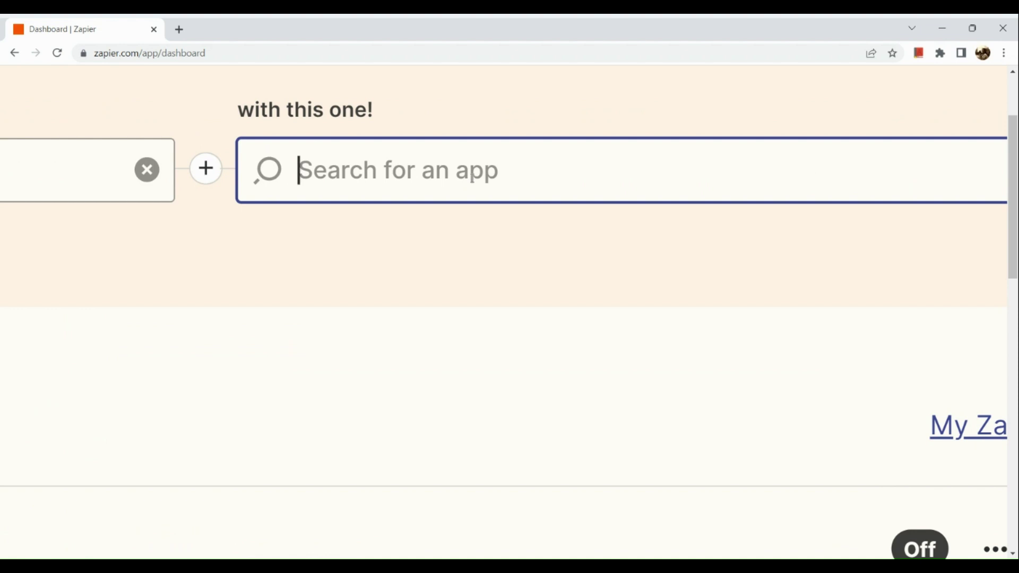
type("asana")
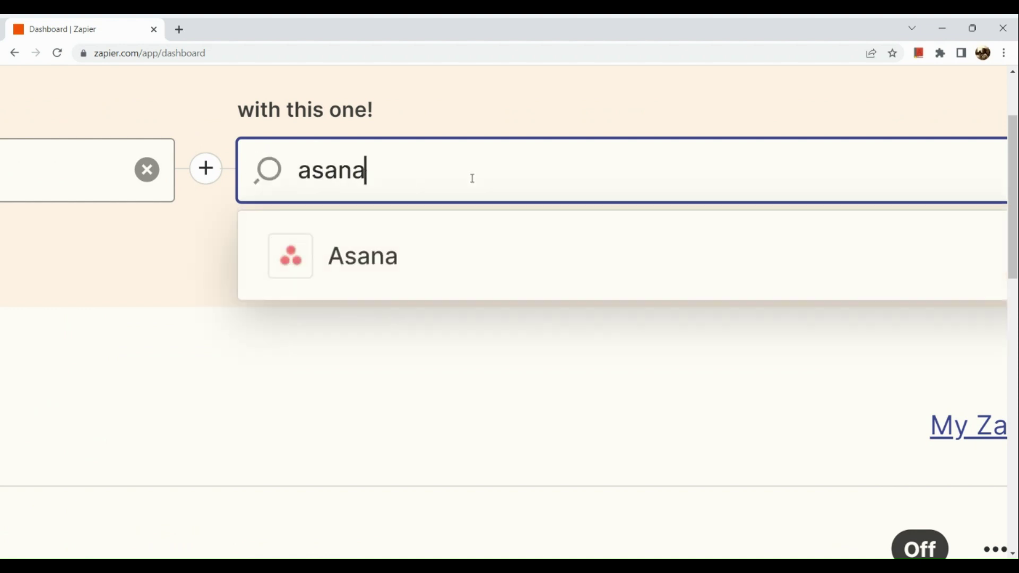
left_click(456, 239)
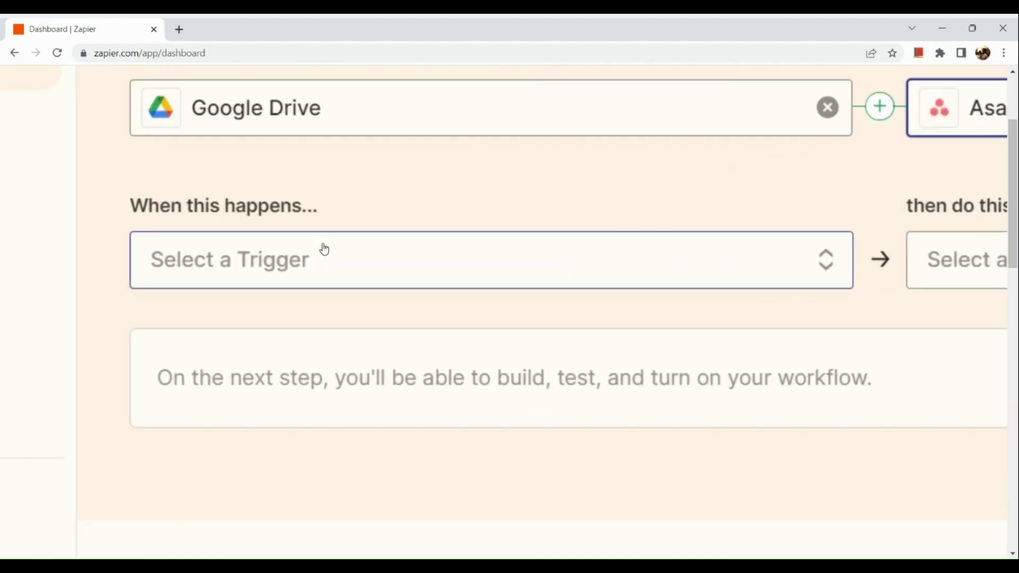
Step: Set New File as the Google Drive trigger and choose an Asana action for the Zap to perform
left_click(325, 251)
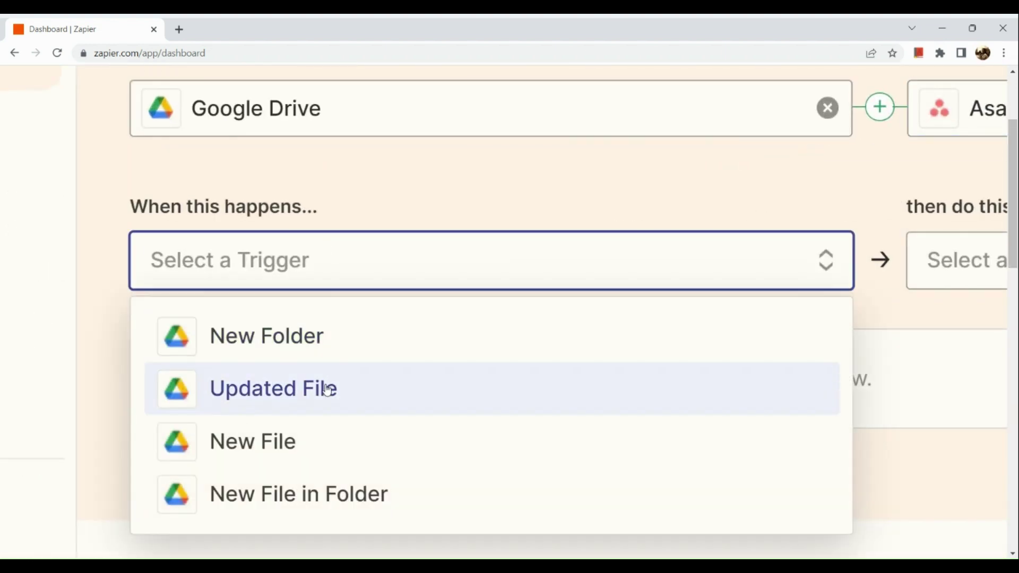
left_click(315, 444)
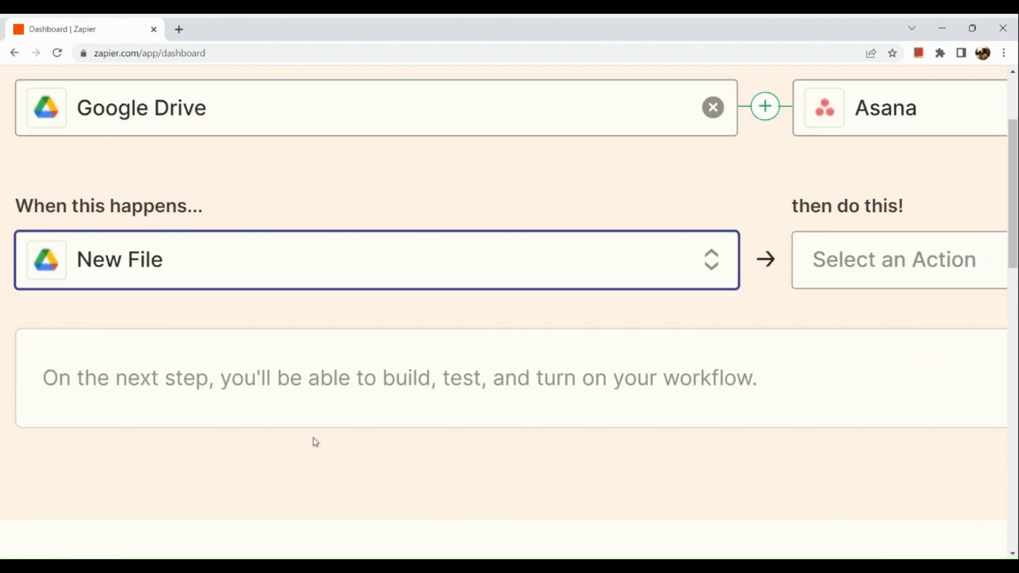
left_click(572, 280)
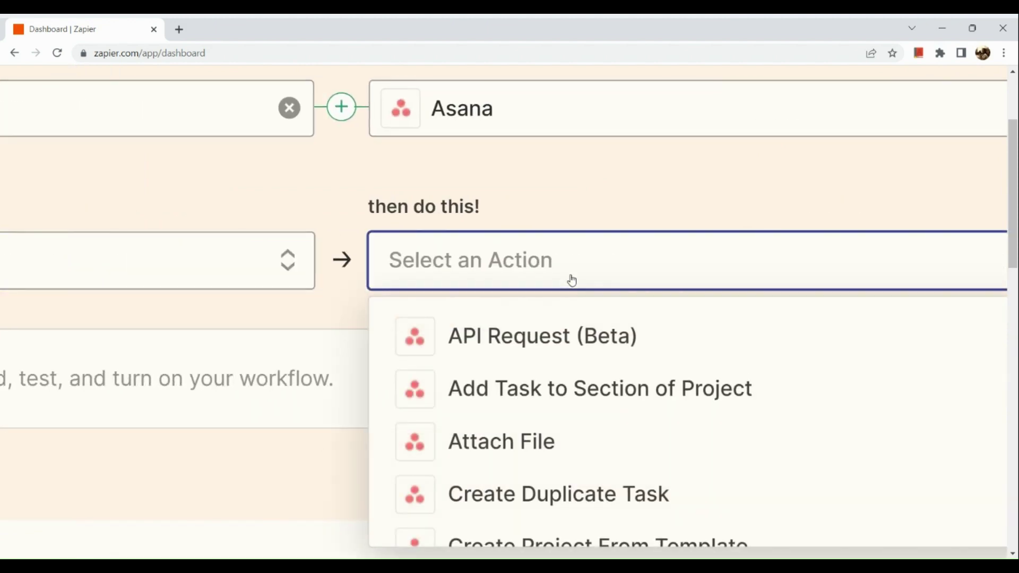
scroll(553, 440, "down", 1)
scroll(553, 440, "down", 1)
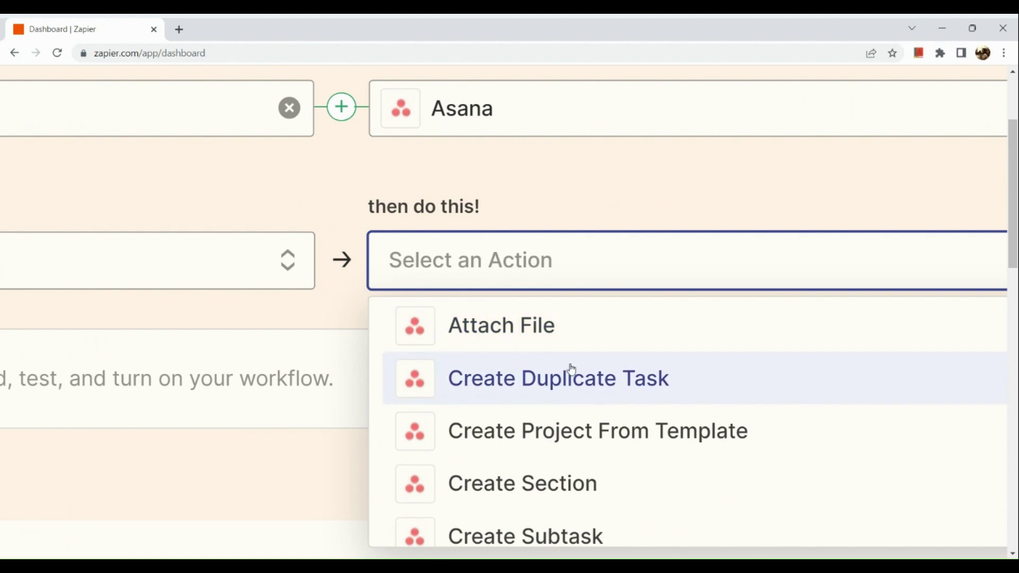
scroll(548, 449, "down", 1)
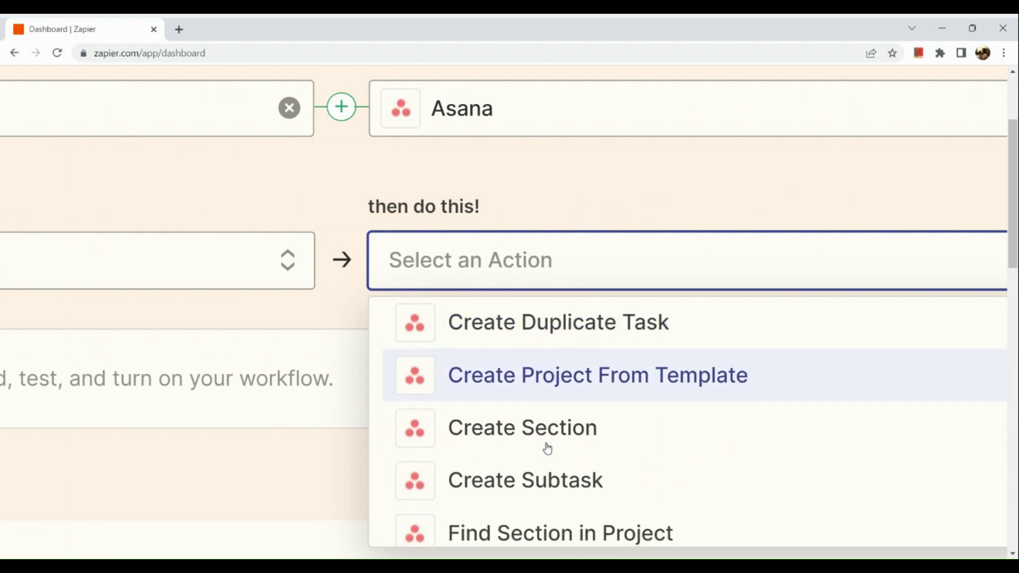
left_click(595, 389)
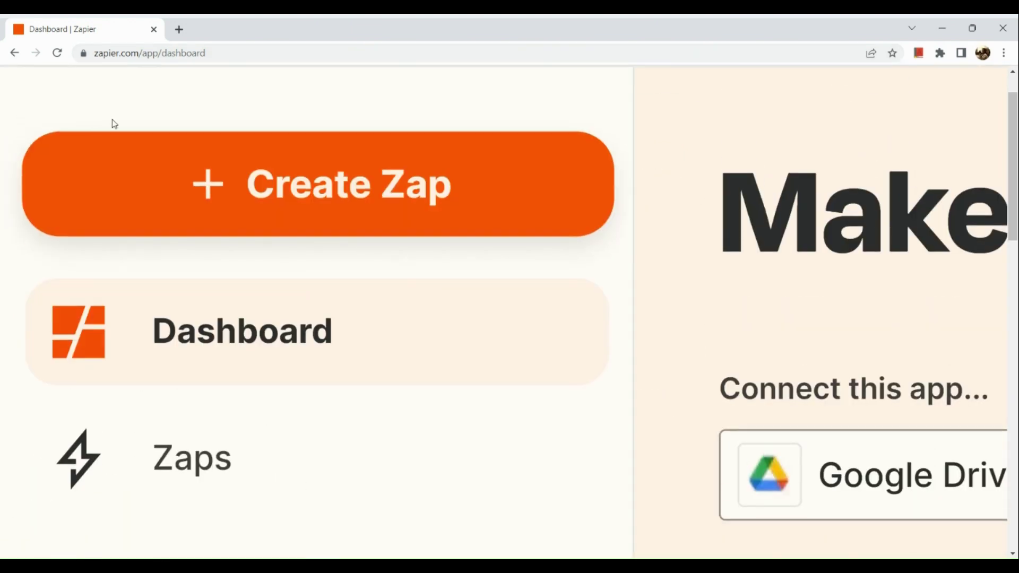
Step: Create a new Zap in the Zap editor and open its name for editing
left_click(134, 175)
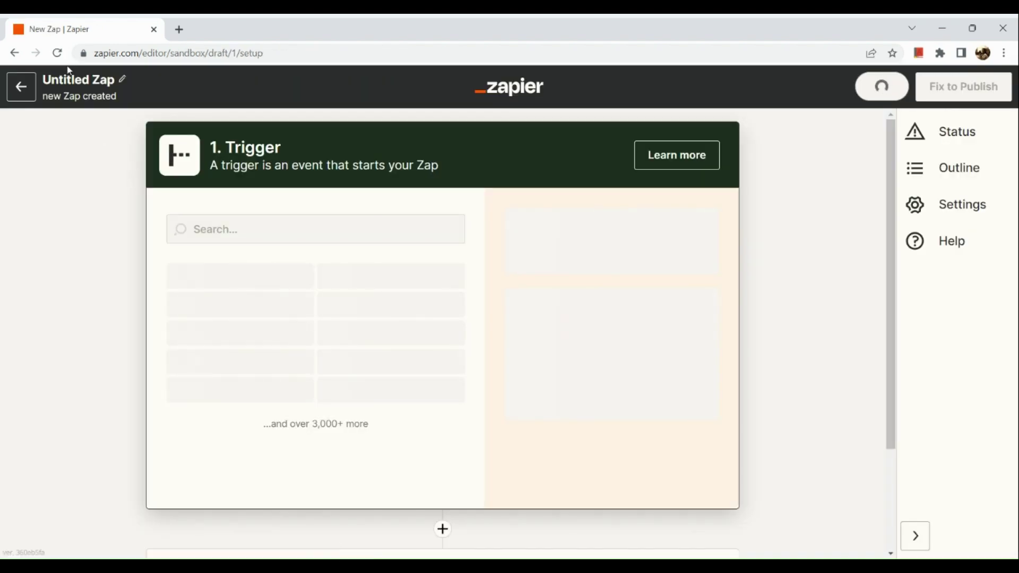
scroll(75, 81, "up", 5)
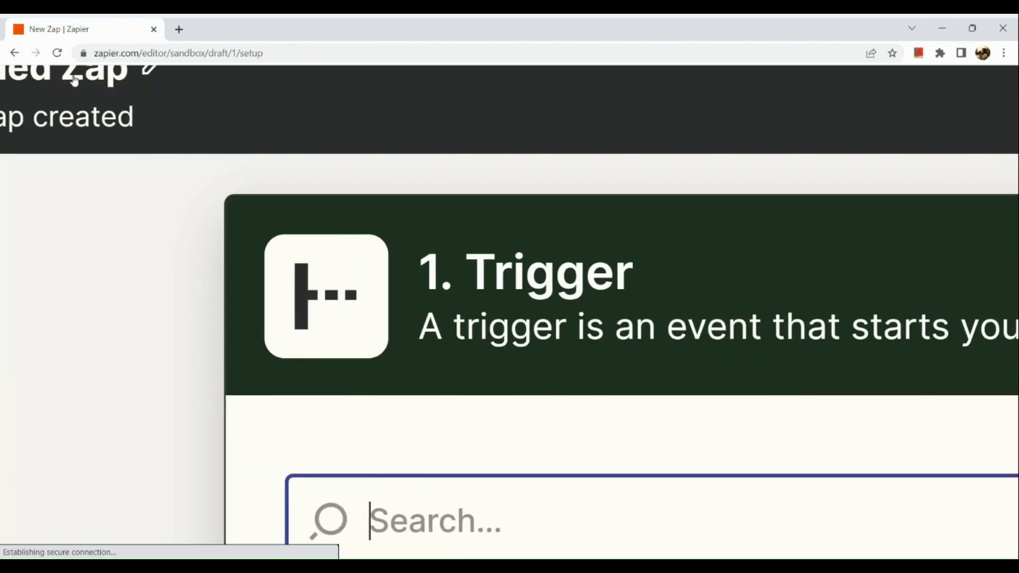
scroll(112, 91, "down", 5)
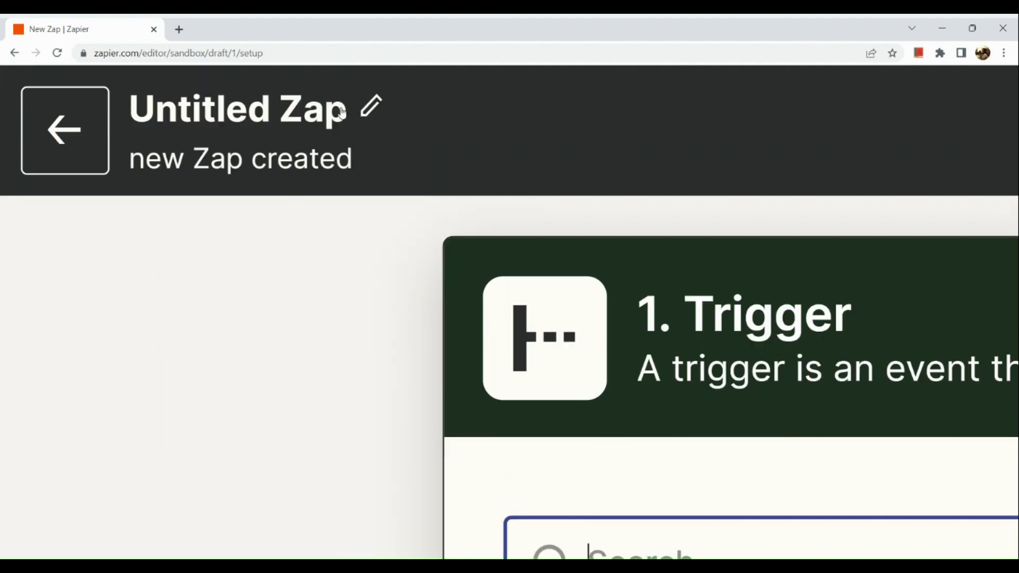
left_click(347, 109)
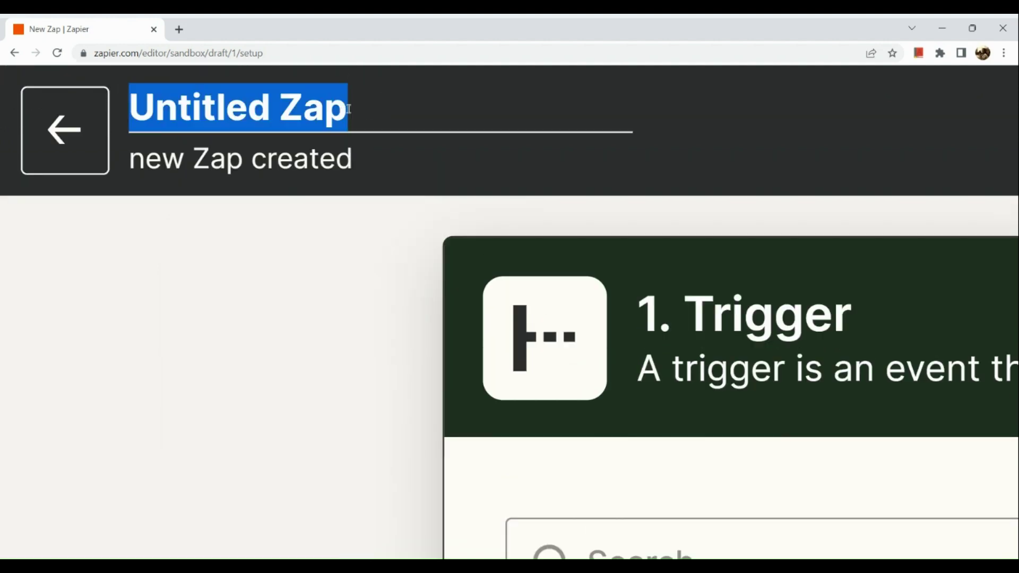
Step: Examine the Trigger step's app search, its suggested apps and the "Learn the basics" video section
scroll(348, 109, "down", 2)
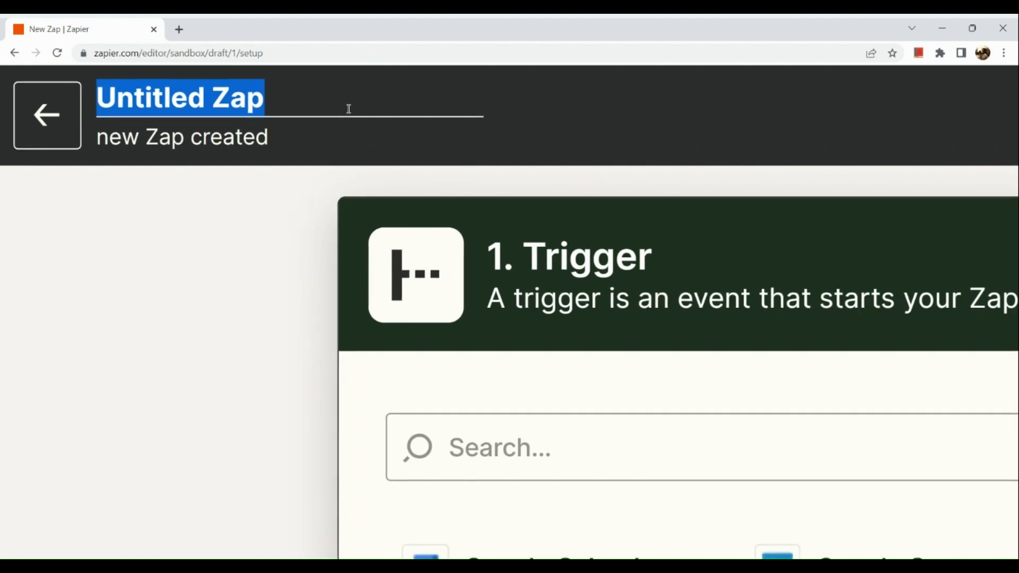
scroll(348, 109, "down", 3)
scroll(373, 239, "down", 1)
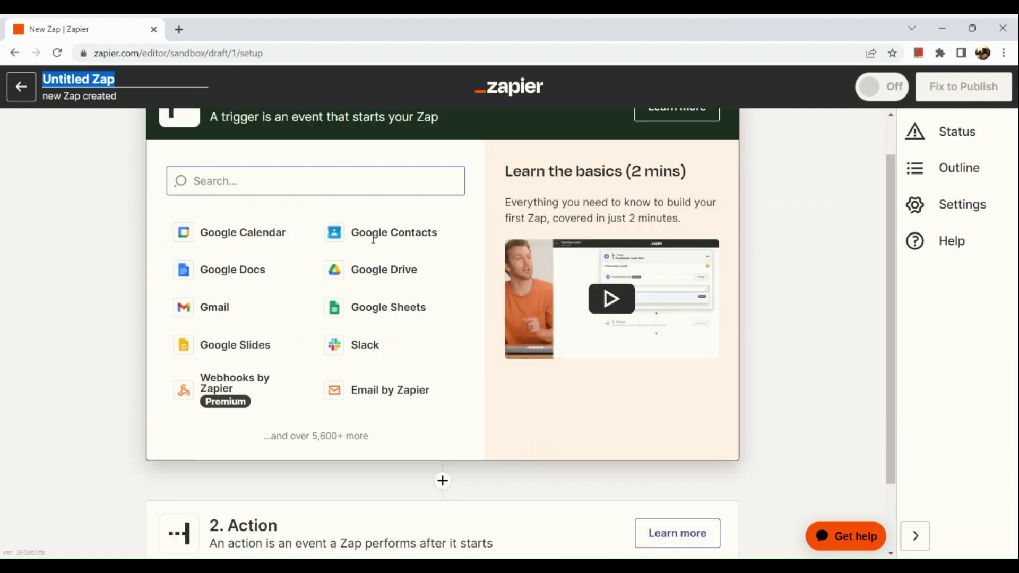
scroll(373, 239, "down", 1)
scroll(366, 234, "up", 2)
scroll(341, 218, "up", 3)
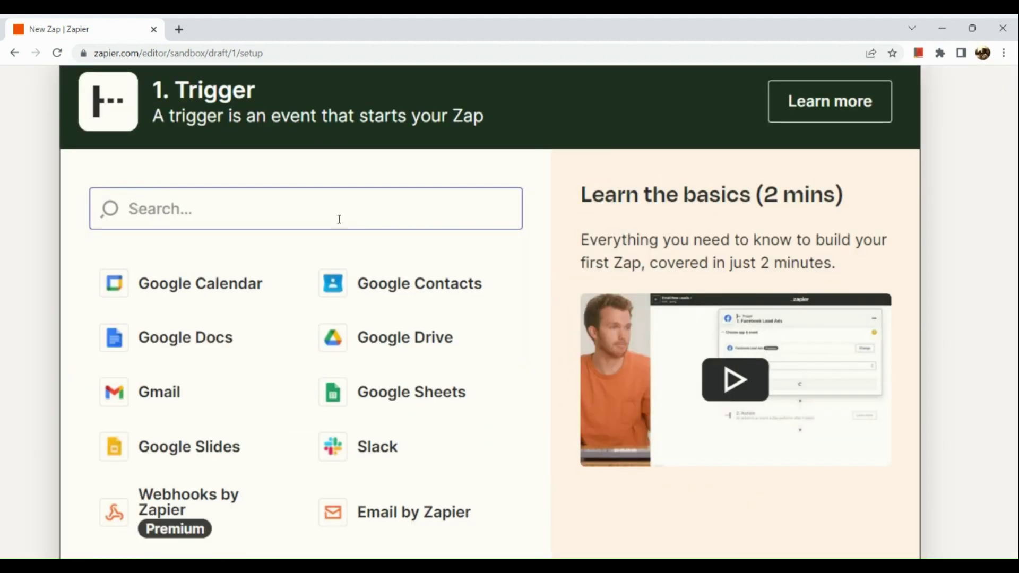
scroll(339, 219, "up", 2)
scroll(340, 219, "up", 1)
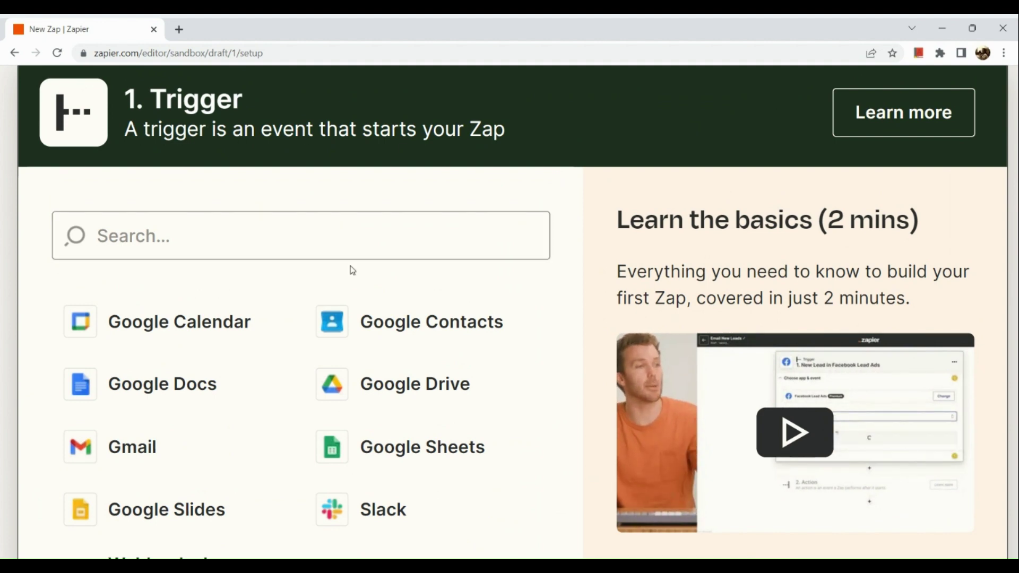
scroll(350, 271, "down", 3)
scroll(351, 271, "up", 2)
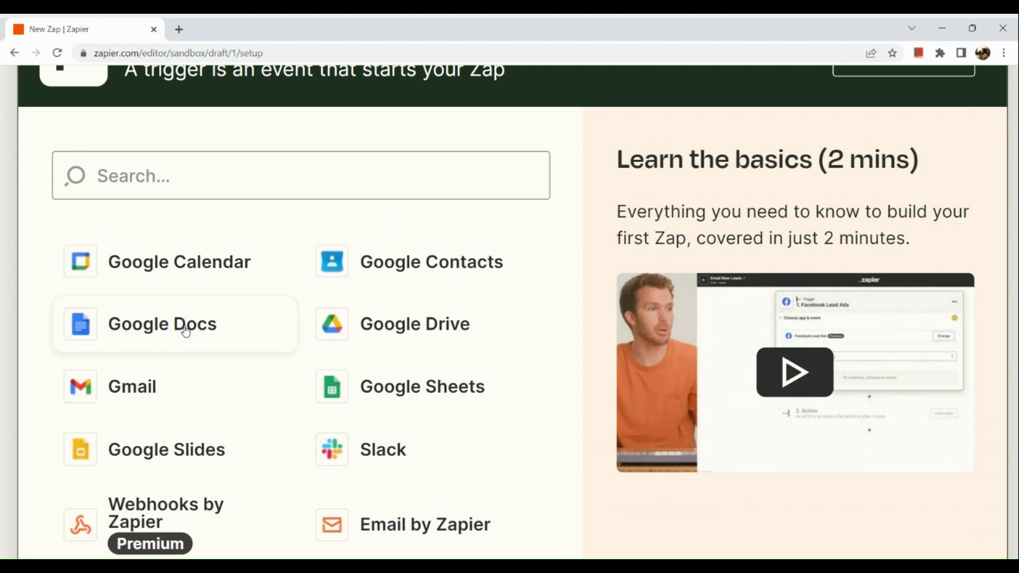
scroll(187, 340, "down", 1)
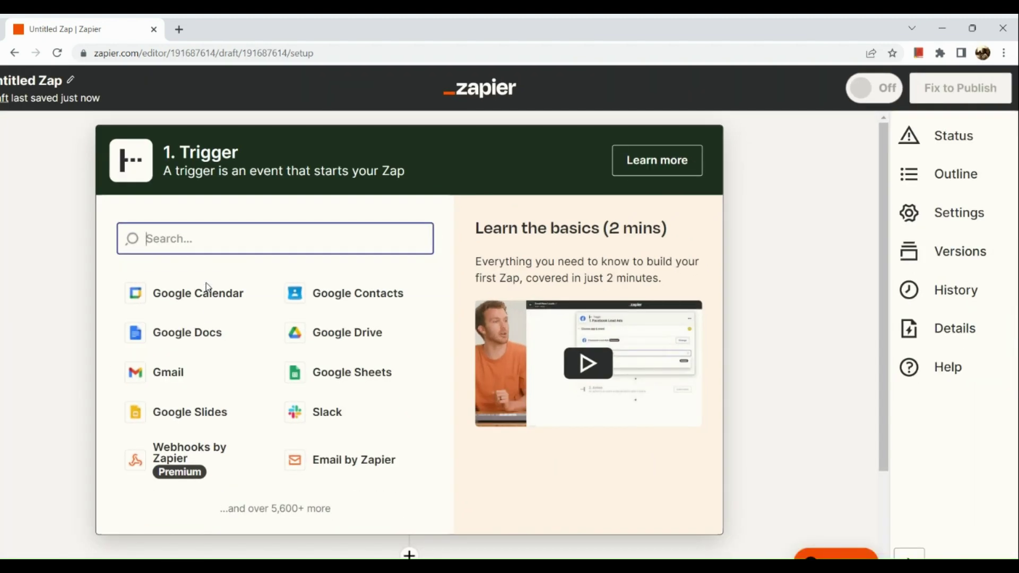
Step: Set the trigger to Google Docs with the New Document event and continue to its account connection
left_click(212, 335)
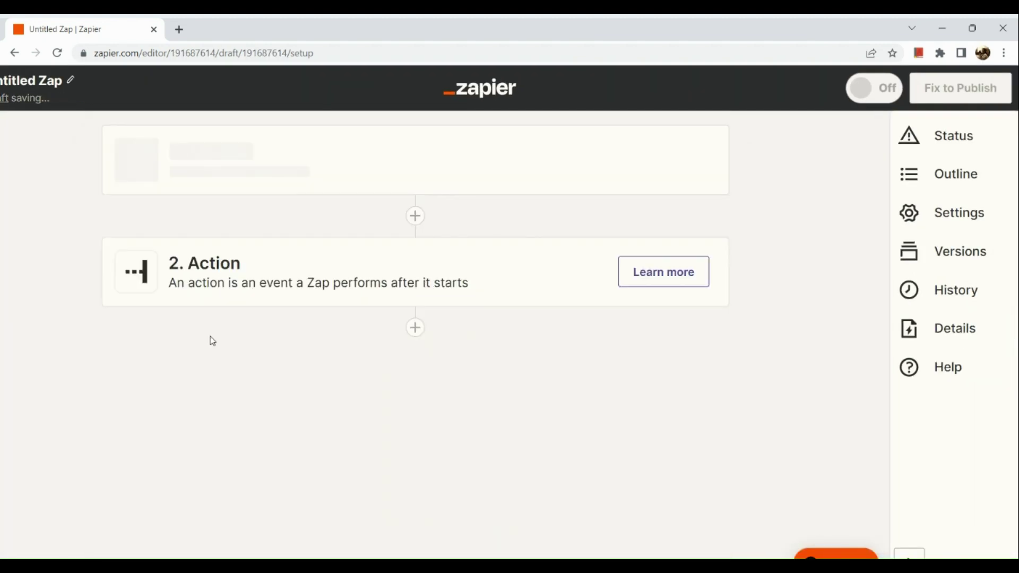
left_click(211, 343)
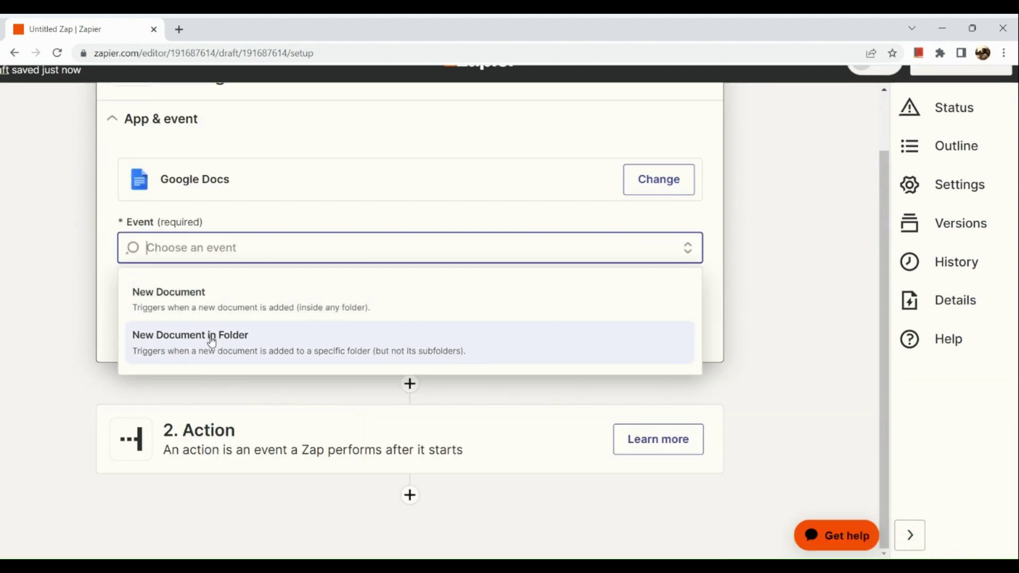
left_click(234, 311)
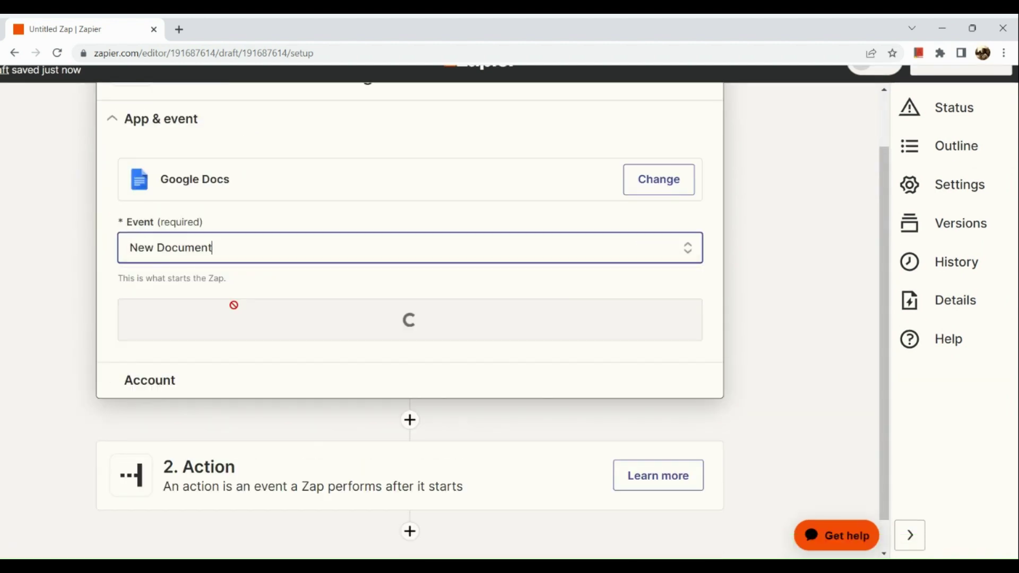
left_click(281, 323)
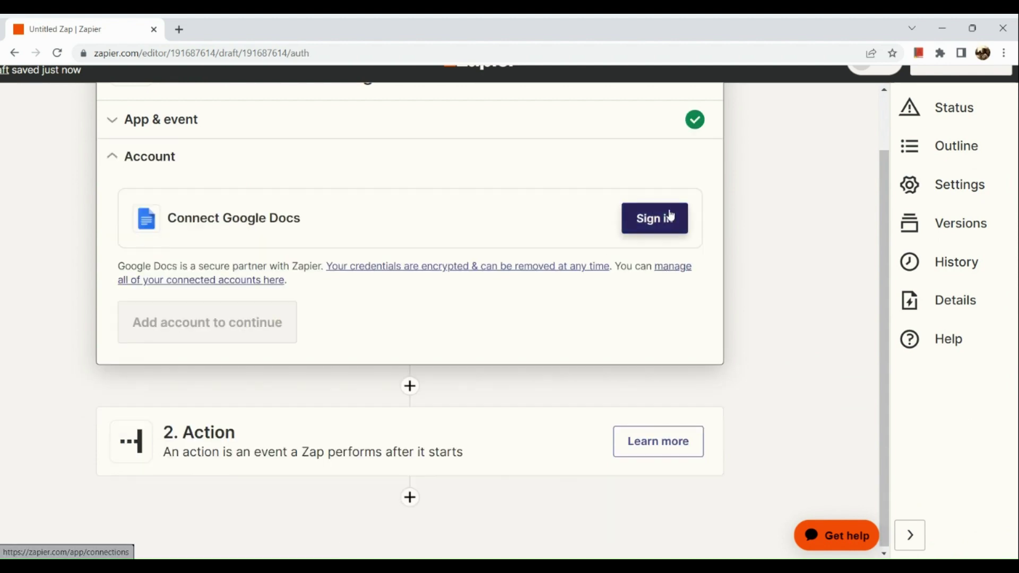
Step: Review the Google Docs account sign-in, leave it unconnected, and choose Google Drive as the app for the Action step
scroll(669, 210, "up", 5)
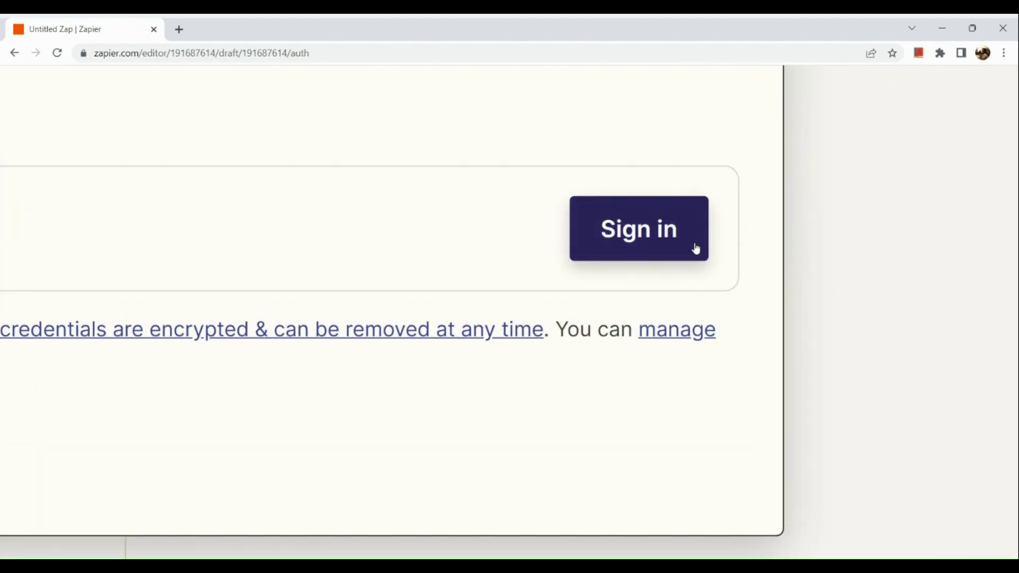
scroll(576, 235, "down", 5)
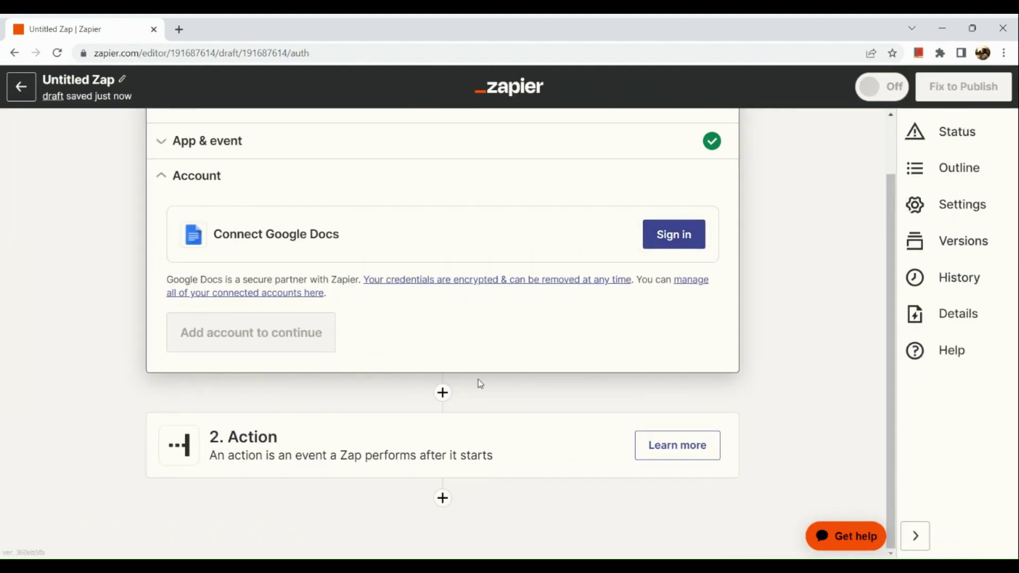
scroll(296, 364, "up", 5)
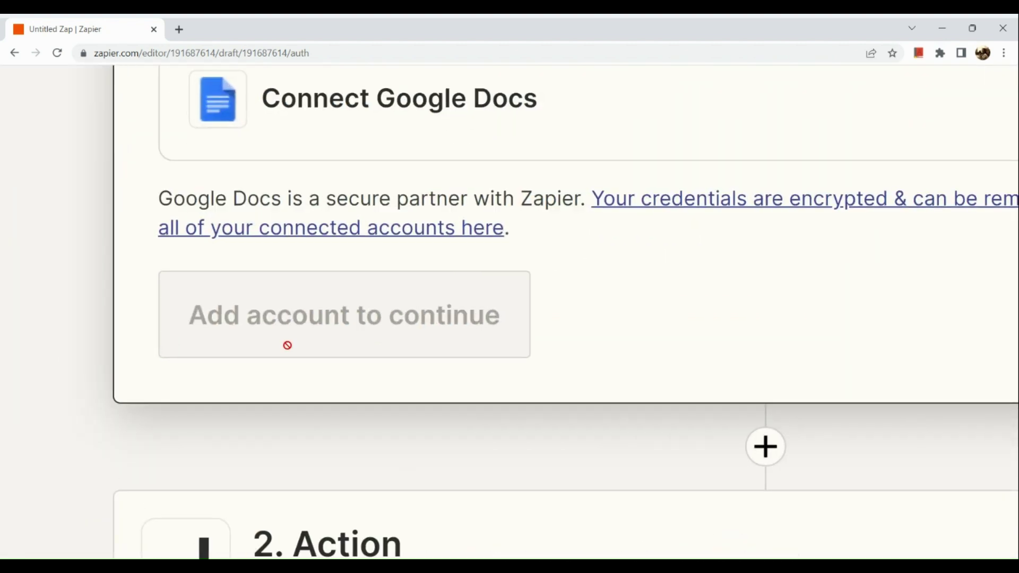
scroll(362, 327, "down", 5)
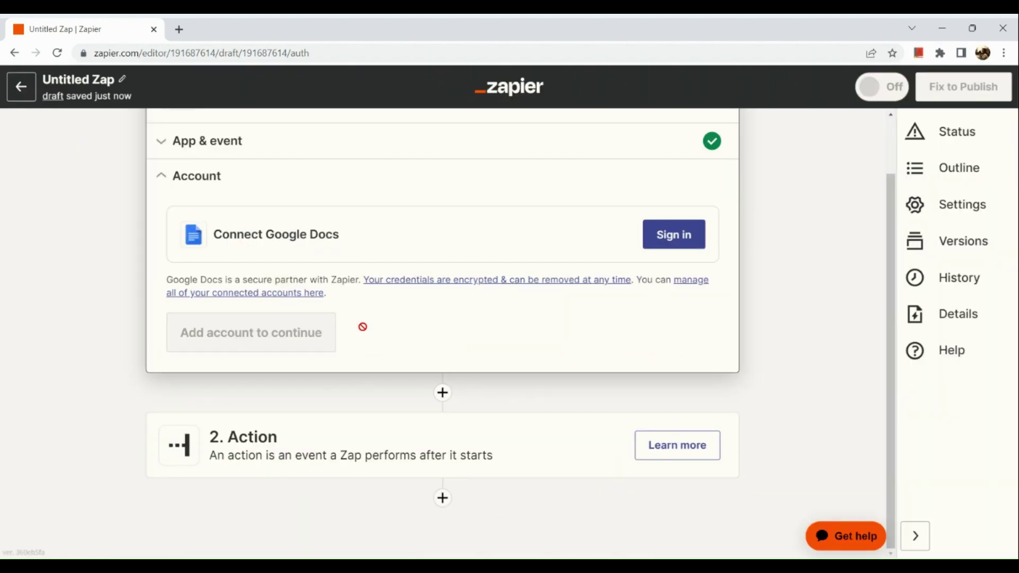
left_click(375, 458)
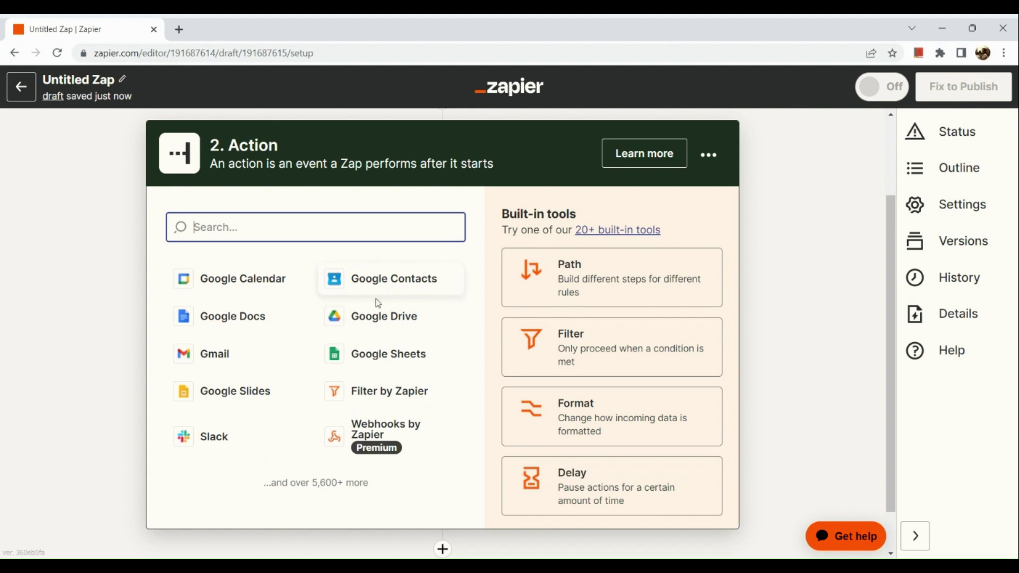
left_click(376, 318)
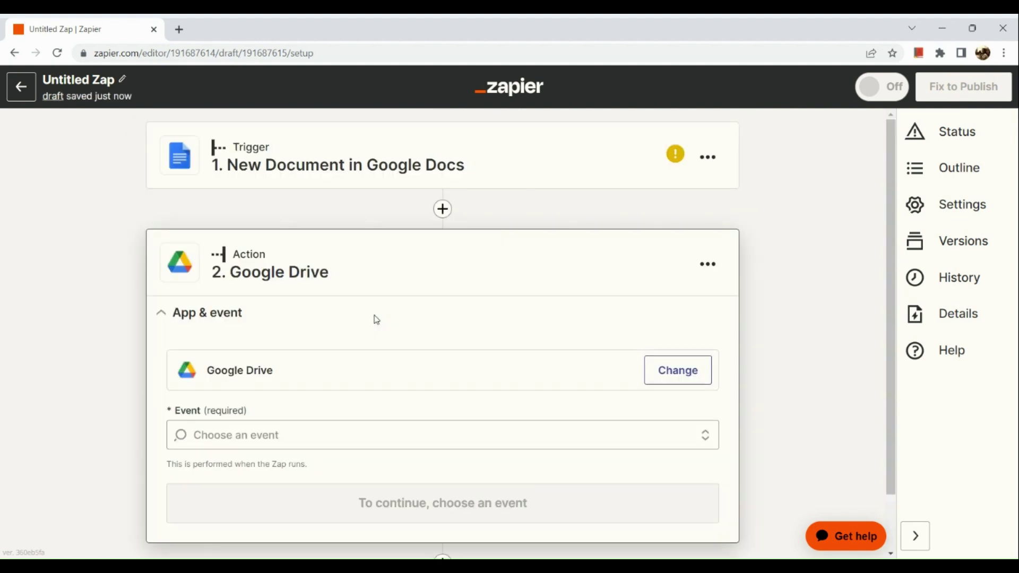
Step: Set the Google Drive action's event to Move File, continue to its account connection and open the account sign-in
scroll(377, 319, "down", 2)
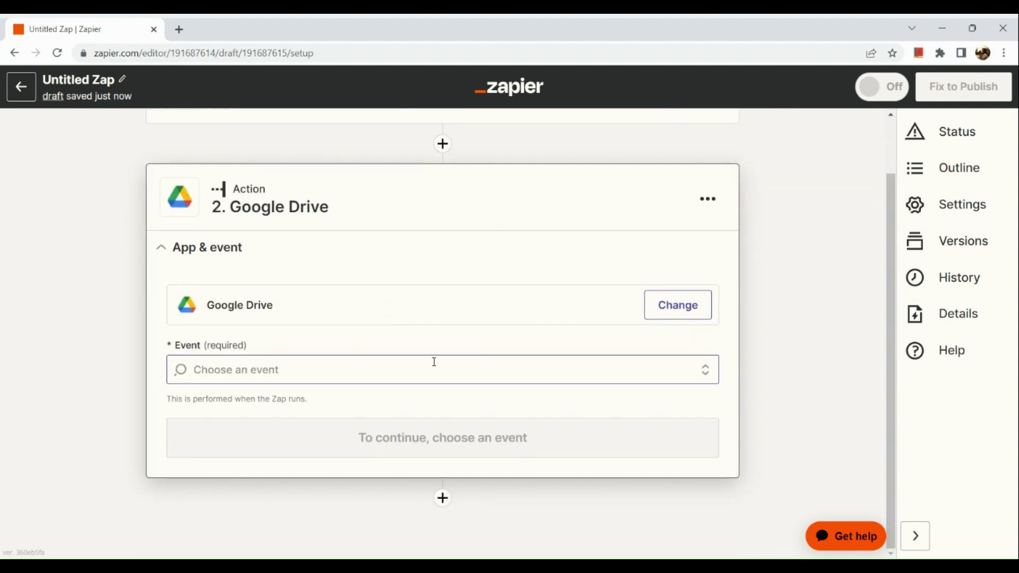
left_click(435, 368)
scroll(434, 374, "down", 3)
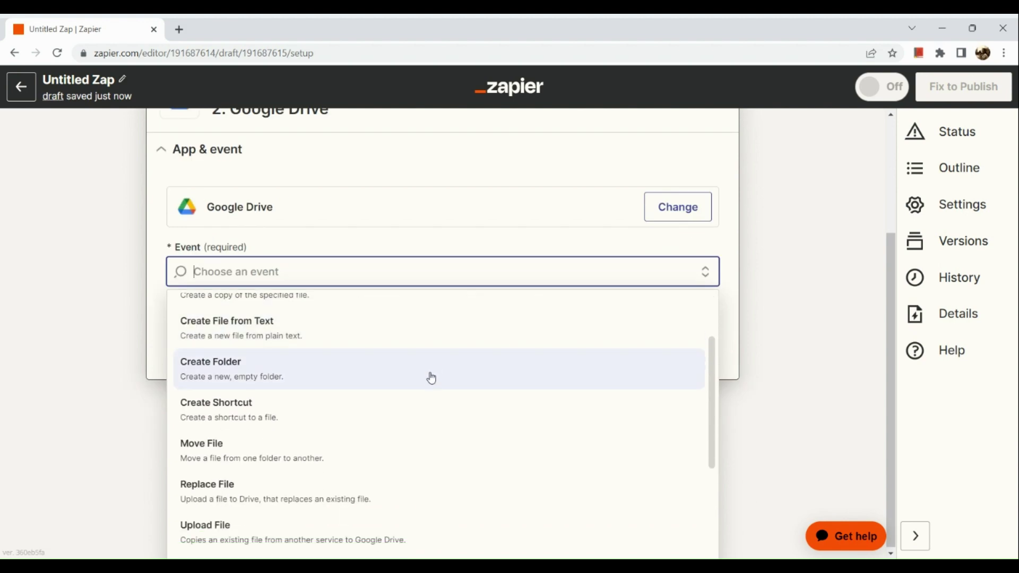
left_click(371, 458)
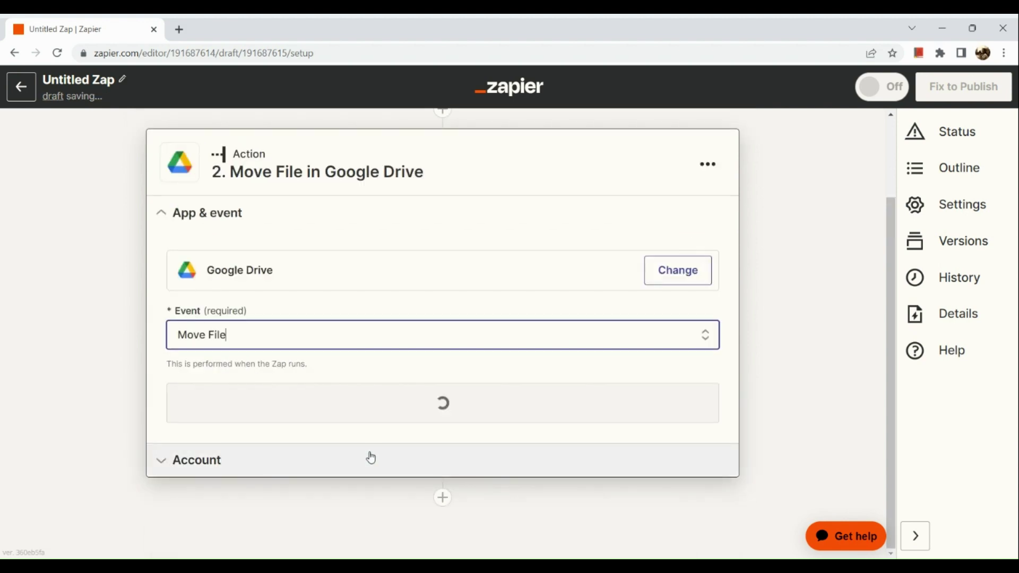
left_click(401, 403)
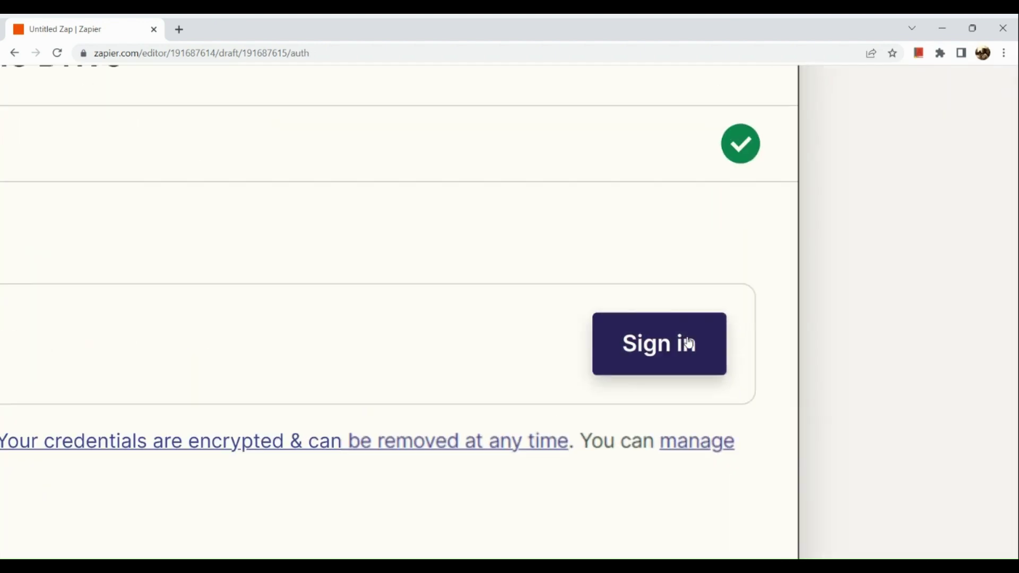
left_click(627, 367)
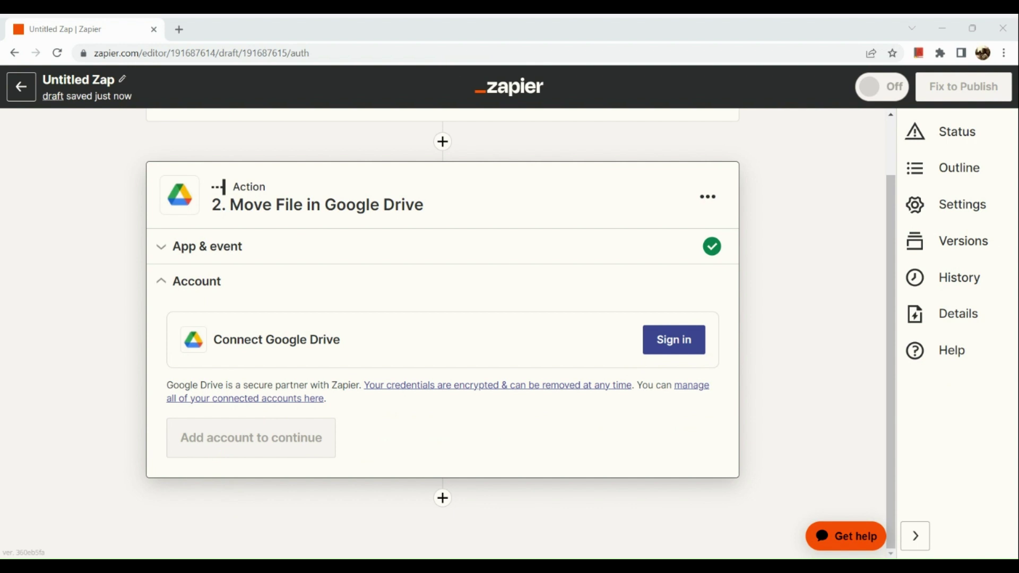
Step: Review the Zap's status, step outline and settings, including its name, folder, description, timezone and advanced settings
left_click(959, 132)
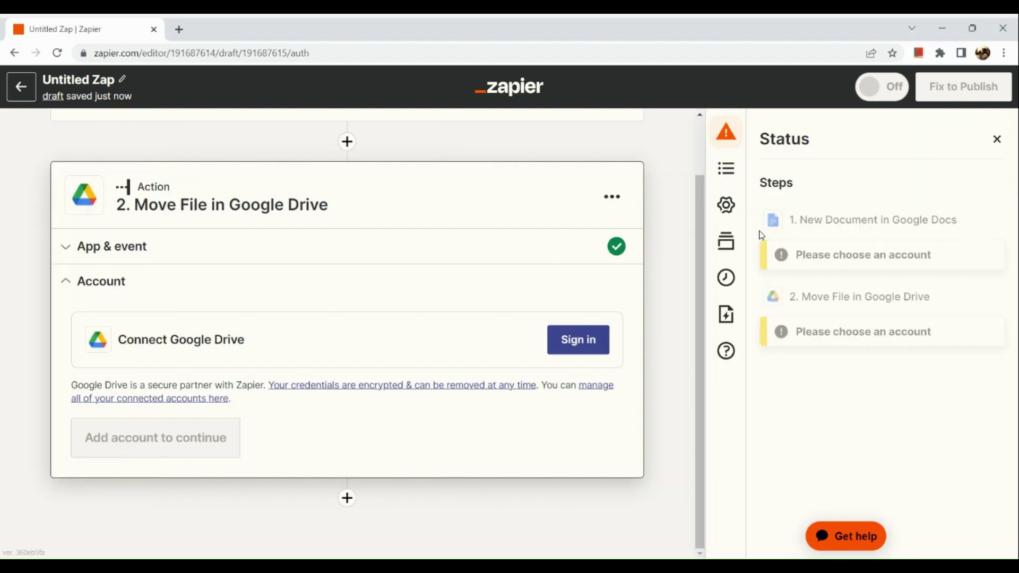
left_click(728, 171)
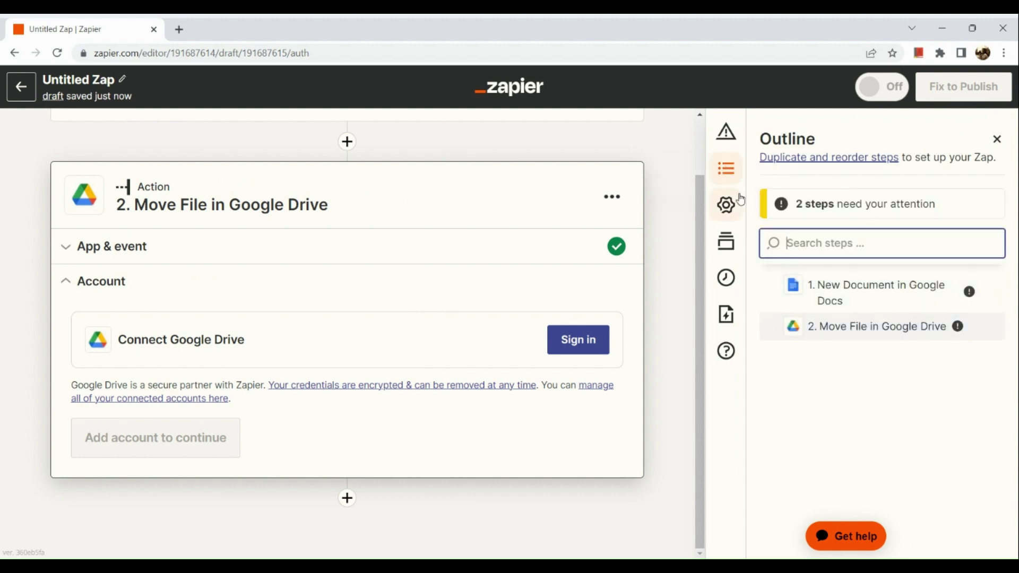
left_click(726, 205)
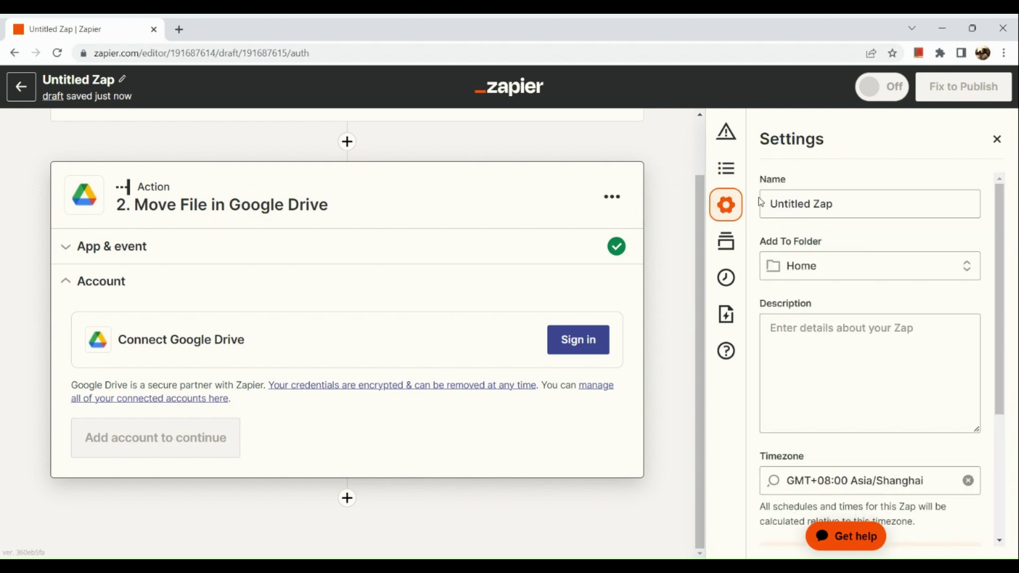
scroll(847, 302, "down", 2)
scroll(848, 301, "up", 2)
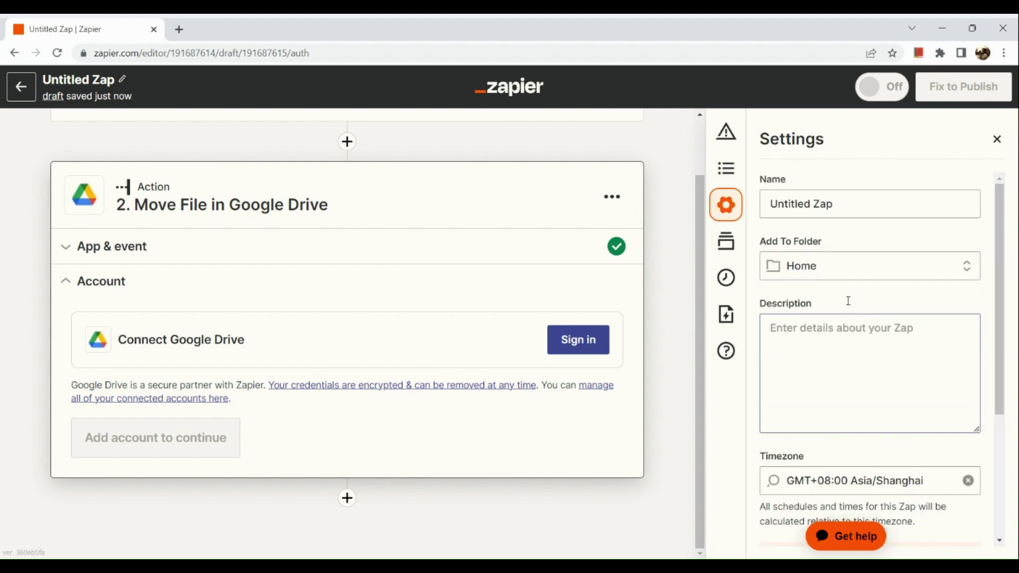
scroll(864, 285, "down", 1)
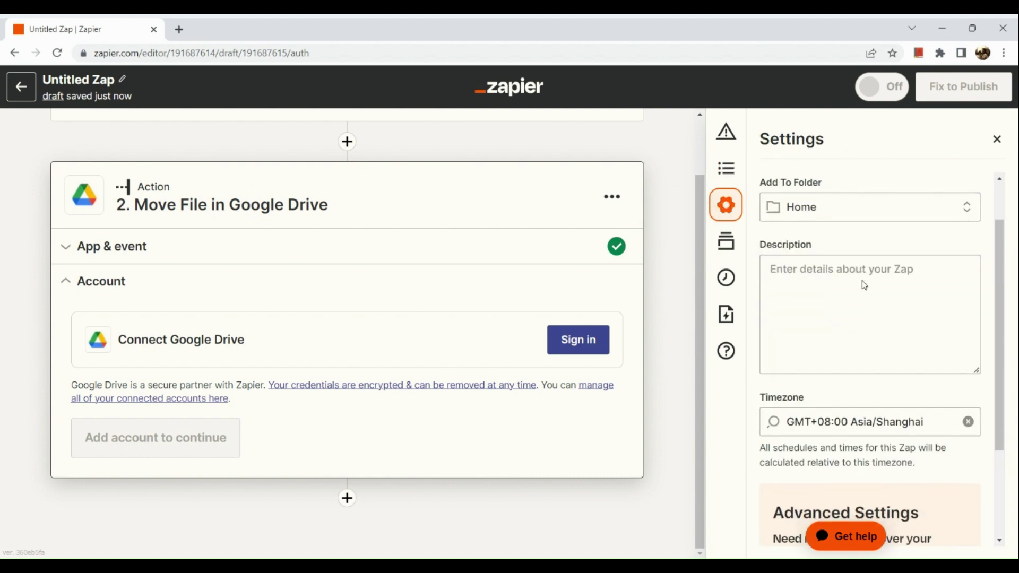
scroll(847, 223, "down", 1)
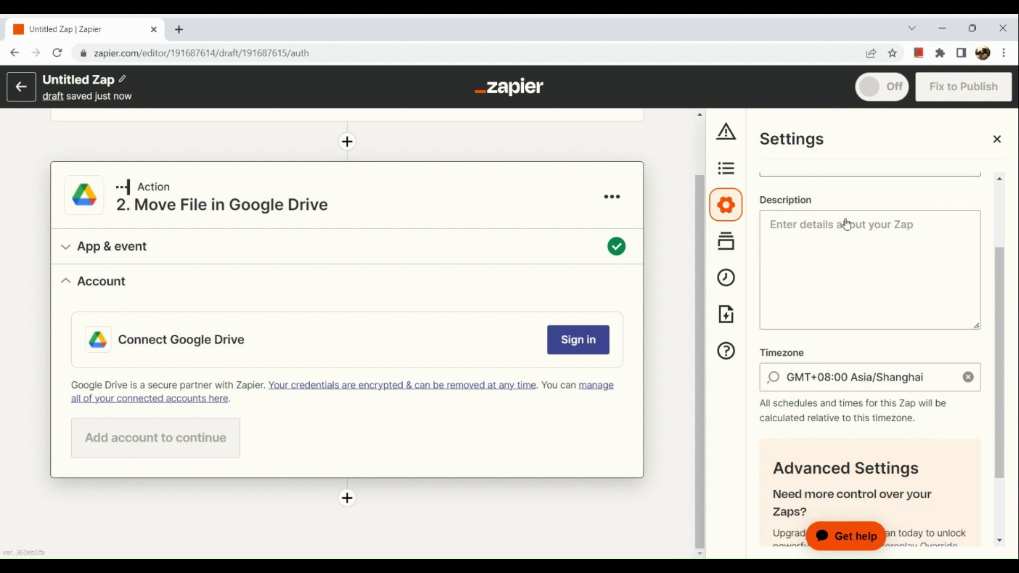
scroll(846, 219, "down", 2)
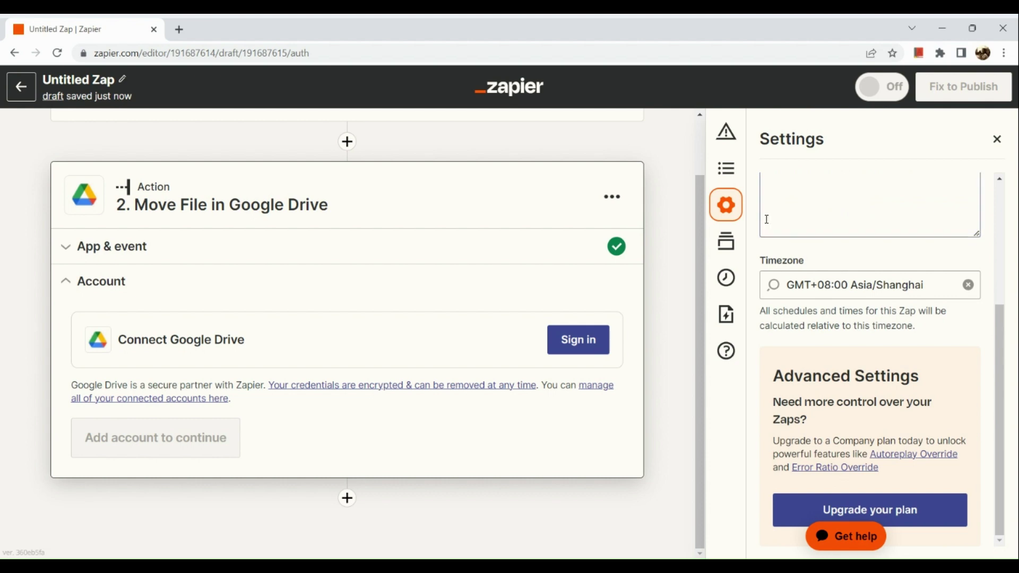
Step: Examine the Zap's versions and its run history, and close the history page
left_click(741, 245)
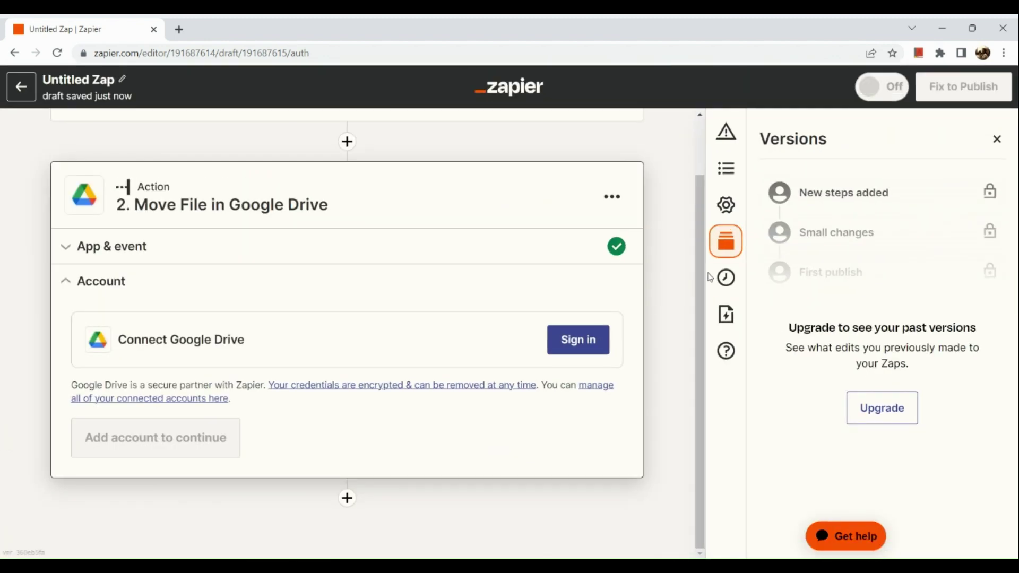
left_click(725, 277)
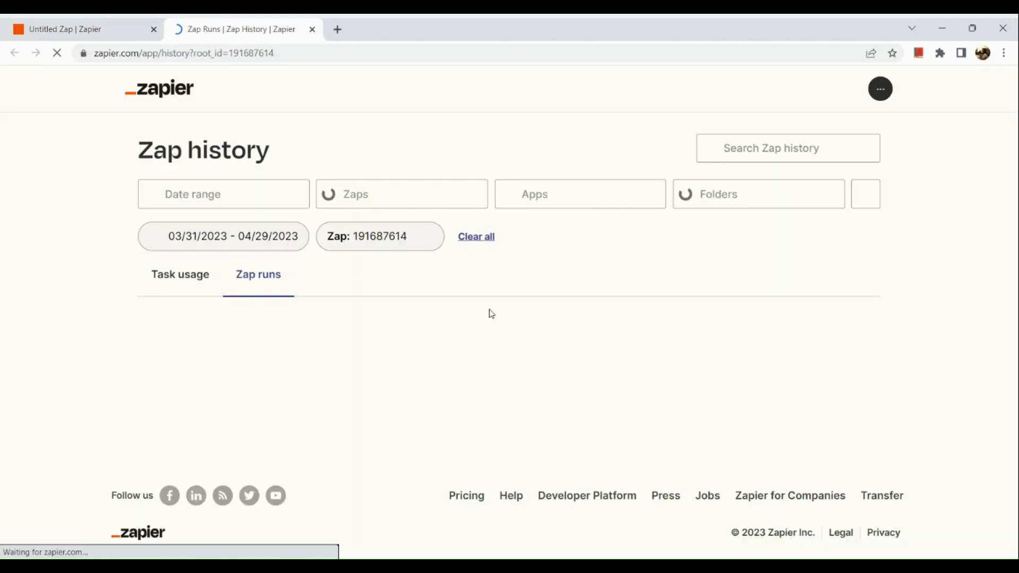
scroll(492, 313, "down", 1)
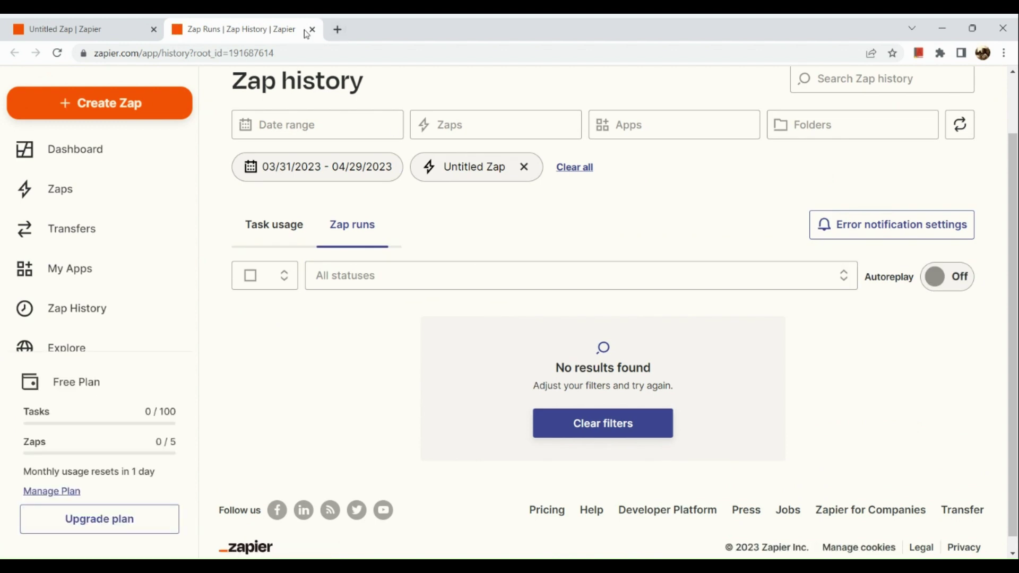
left_click(311, 30)
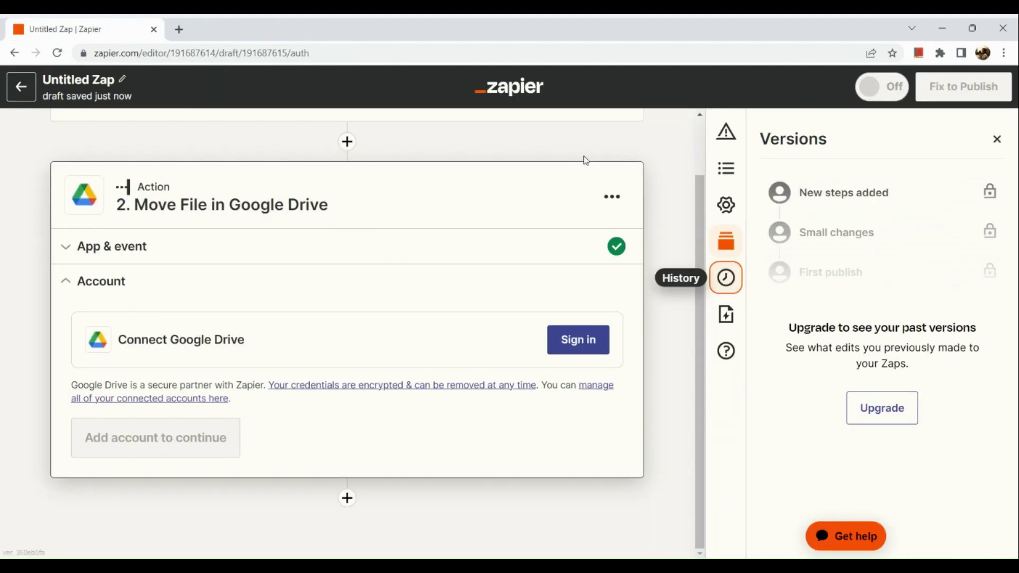
Step: View the Zap's details overview page, and return to the editor to check its Help options
left_click(727, 315)
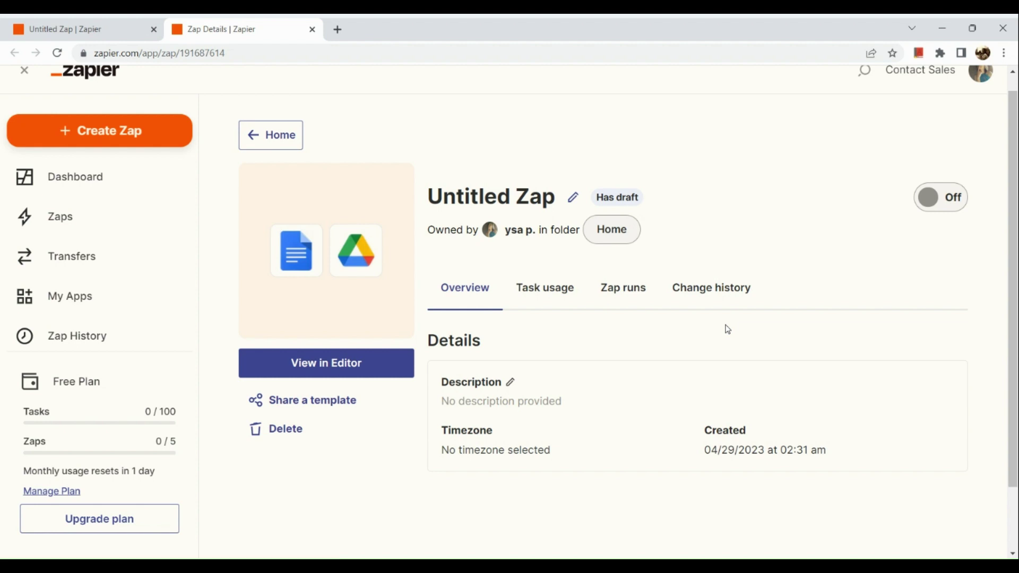
scroll(728, 329, "down", 2)
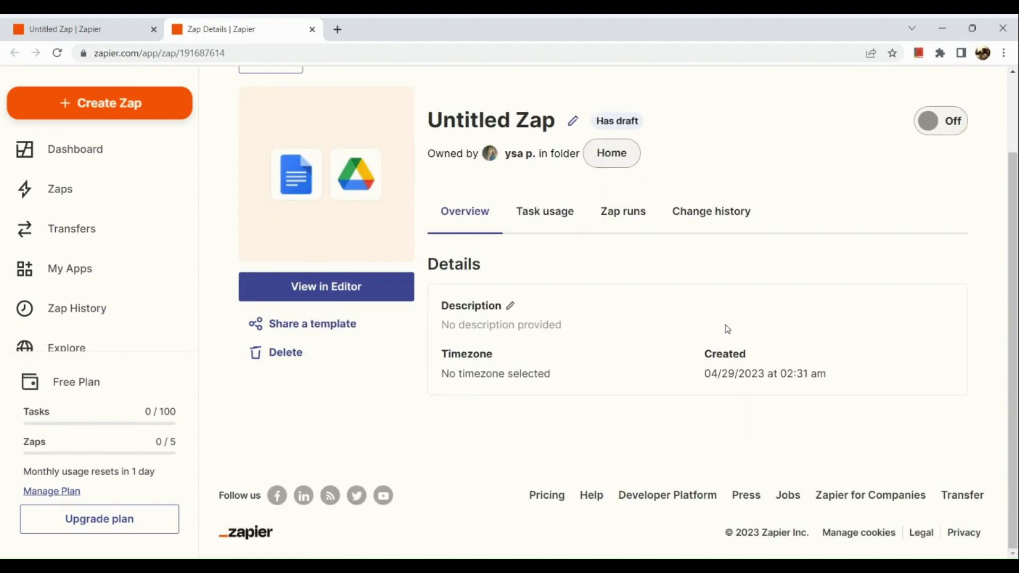
left_click(84, 19)
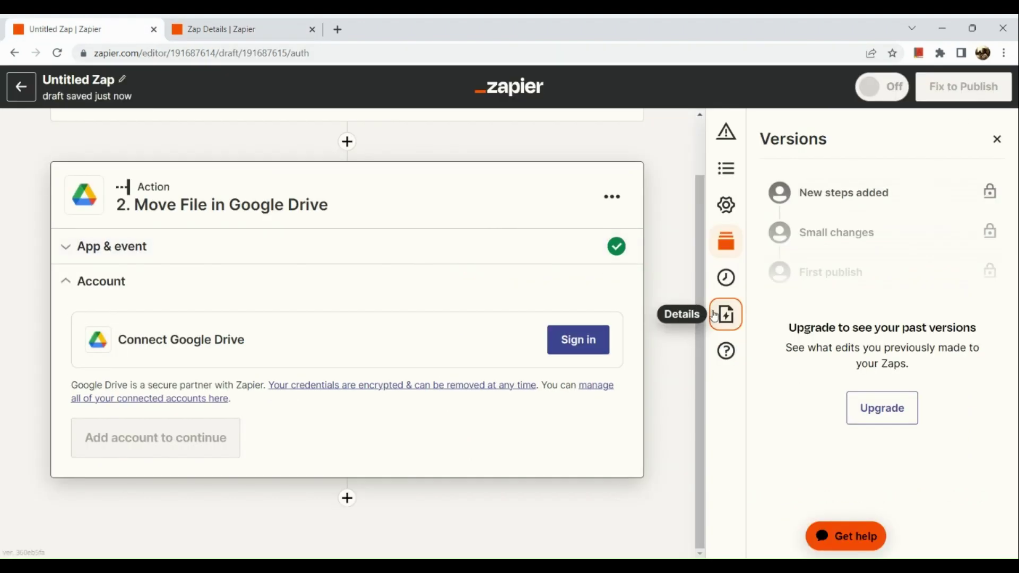
left_click(726, 343)
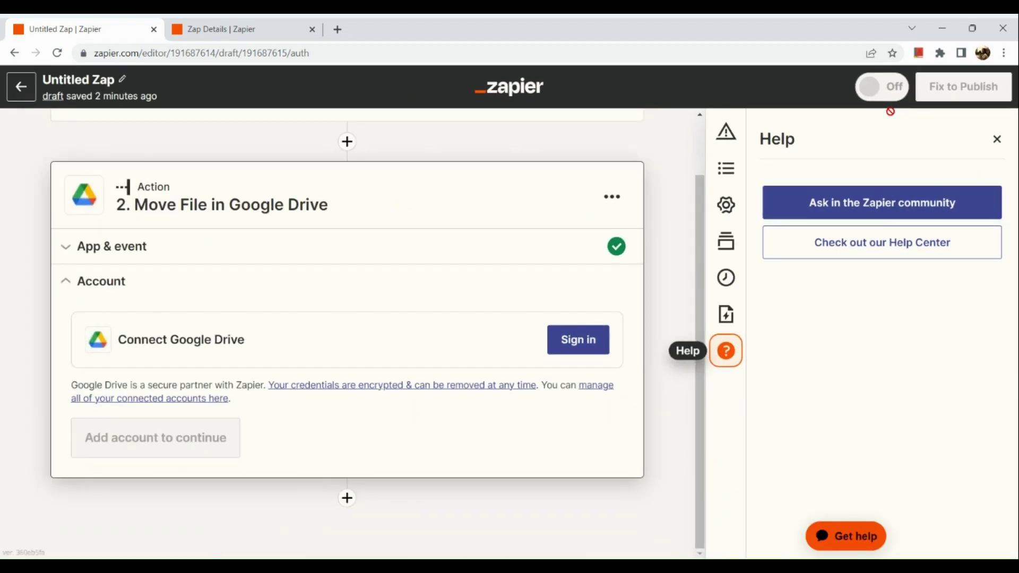
Step: Leave the editor for the Zaps overview and look through the Zaps in the Home folder
left_click(23, 89)
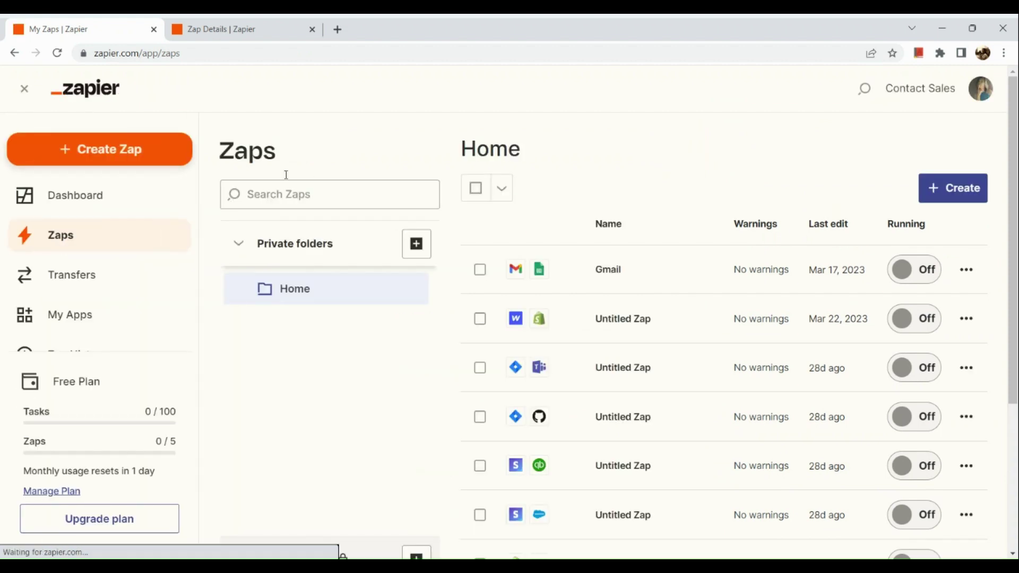
scroll(326, 279, "down", 2)
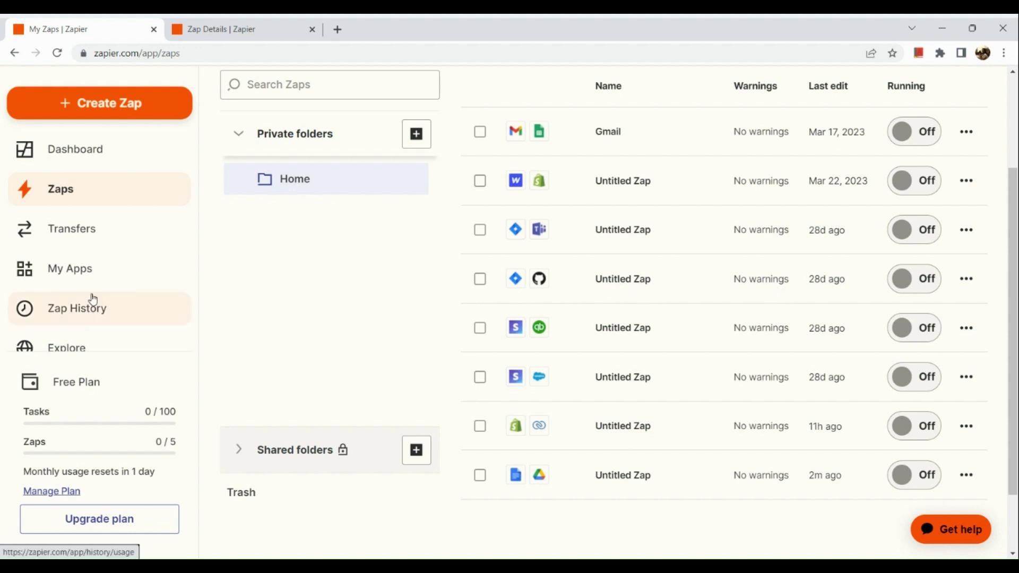
scroll(92, 297, "down", 1)
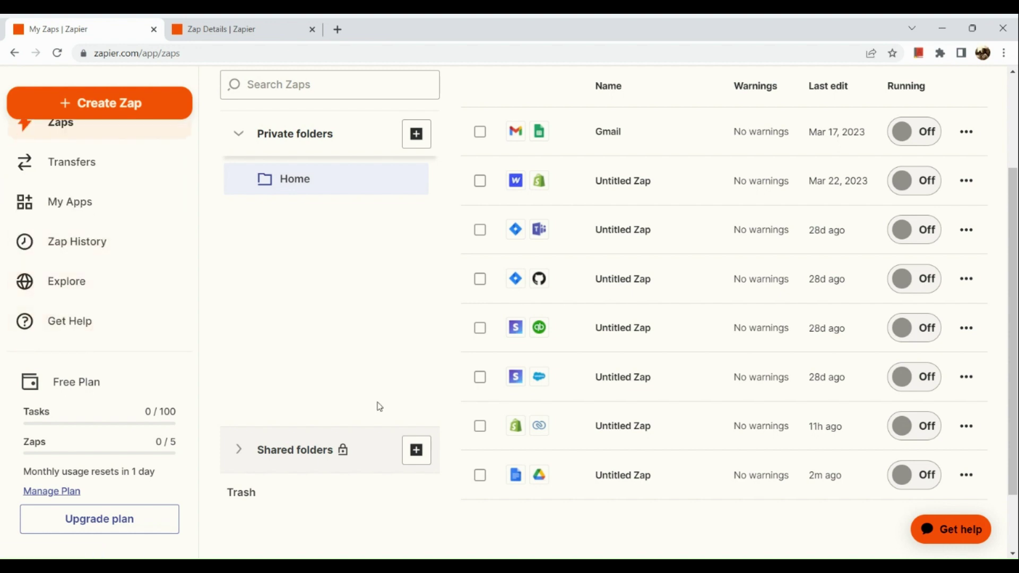
scroll(378, 407, "down", 2)
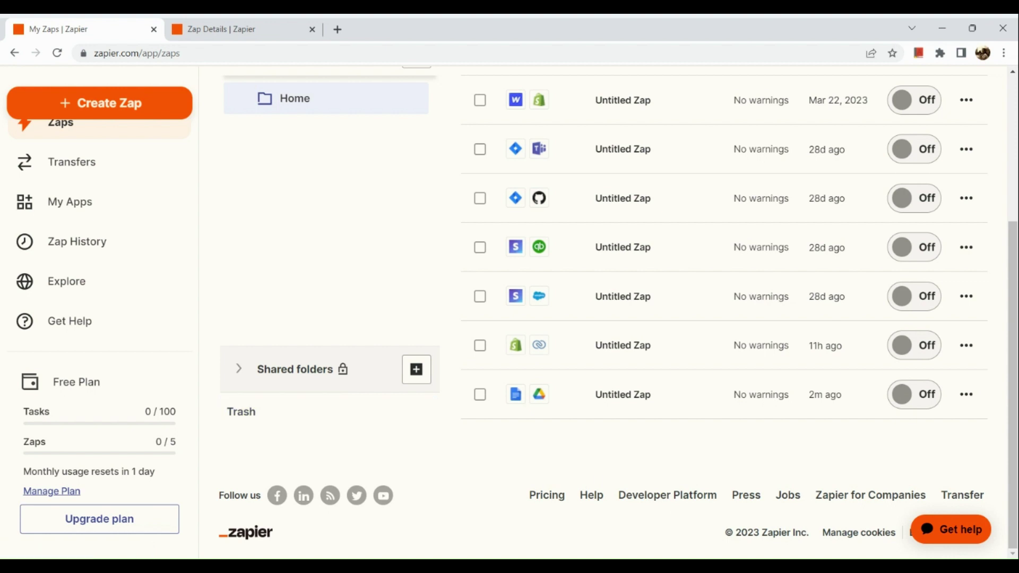
scroll(575, 390, "up", 4)
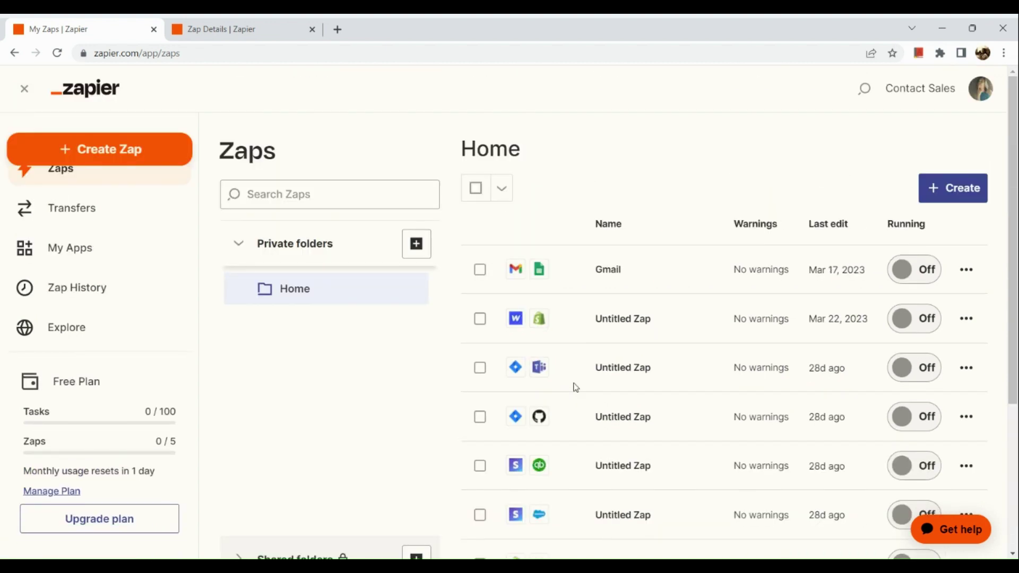